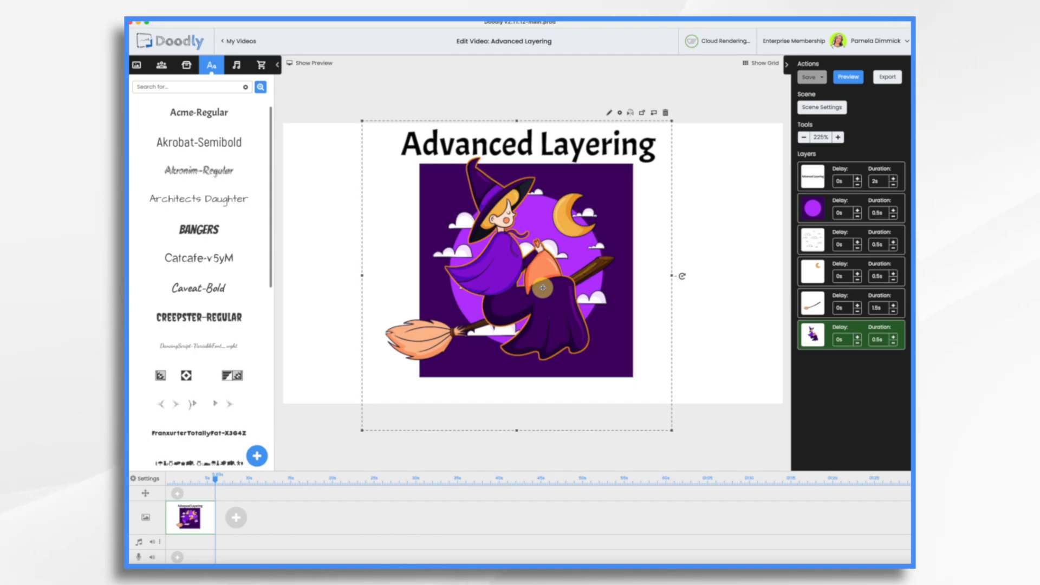
Preview the Advanced Layering witch scene and close the preview.
mouse_move(496, 257)
left_mouse_down()
mouse_move(582, 269)
mouse_move(505, 258)
mouse_move(614, 259)
mouse_move(496, 257)
left_mouse_up()
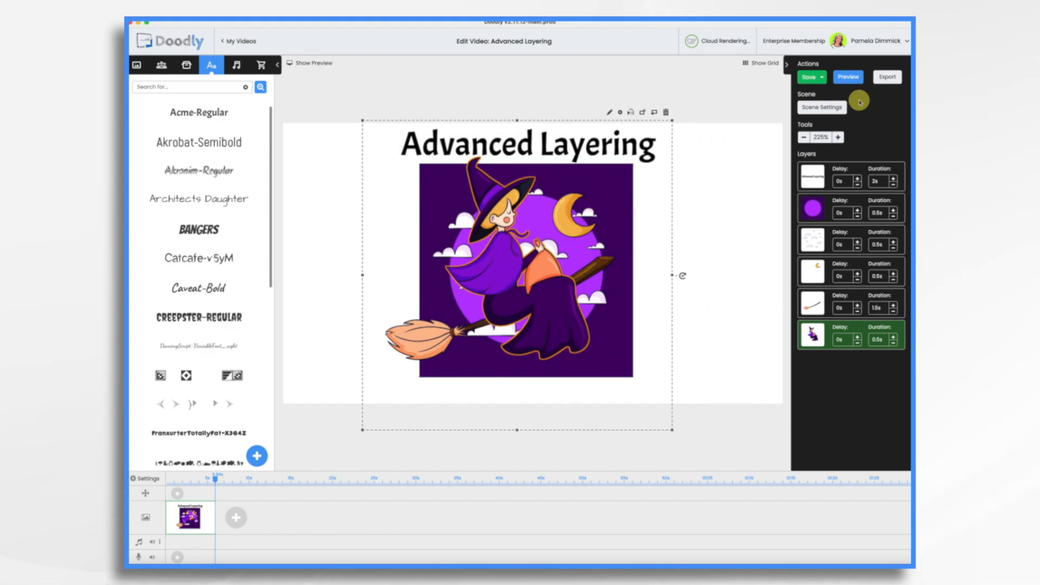
left_click(854, 82)
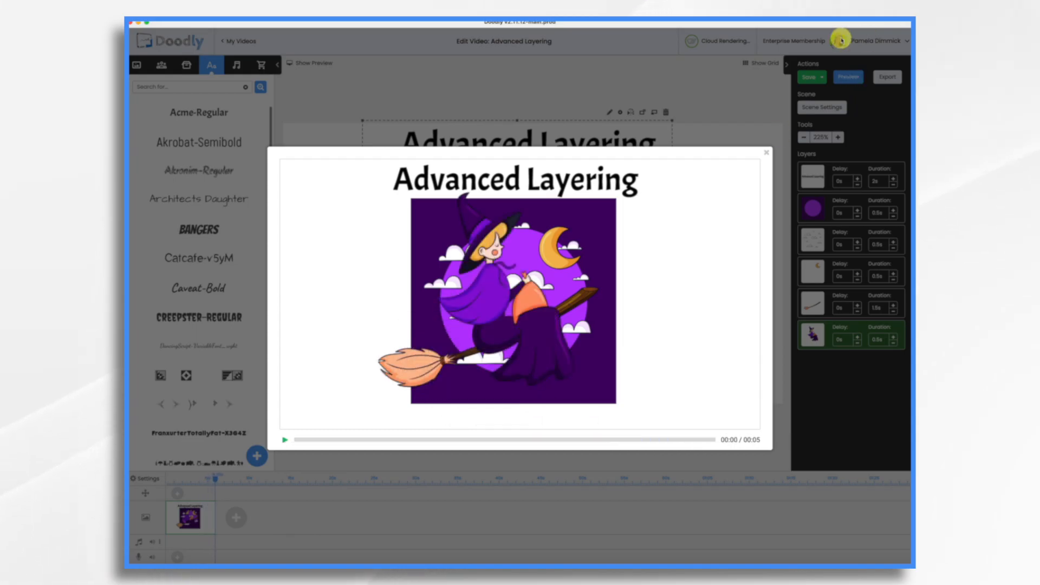
left_click(766, 153)
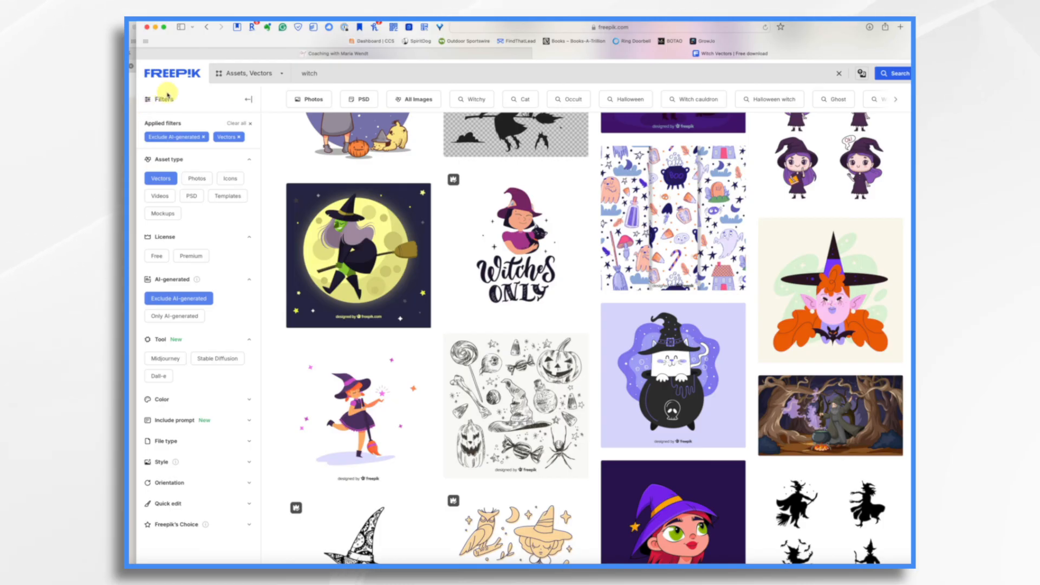
Download the witch-hat cat in a cauldron vector from the Freepik results and open the downloaded archive.
scroll(382, 363, "down", 1)
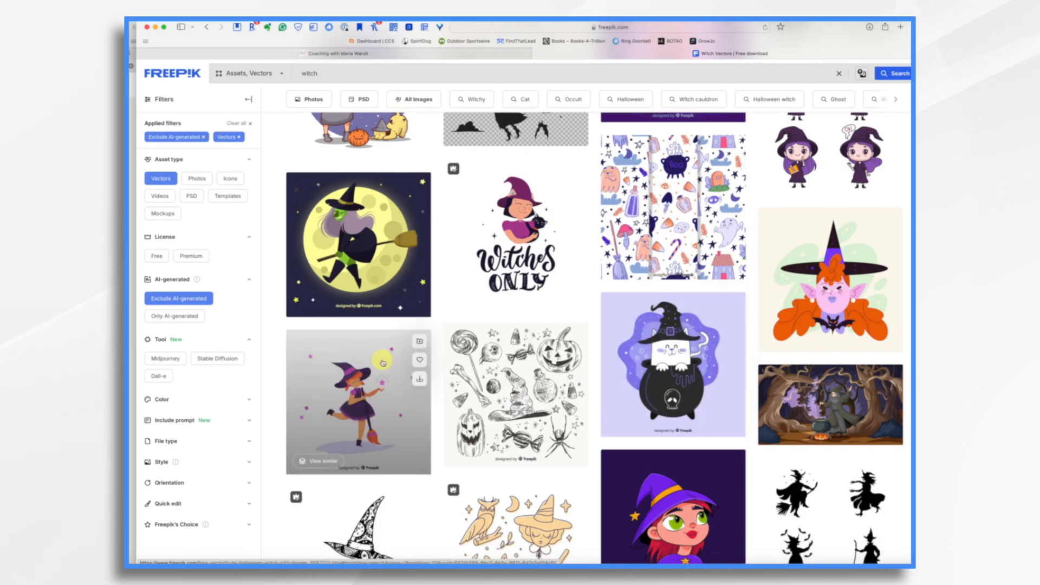
scroll(382, 362, "down", 3)
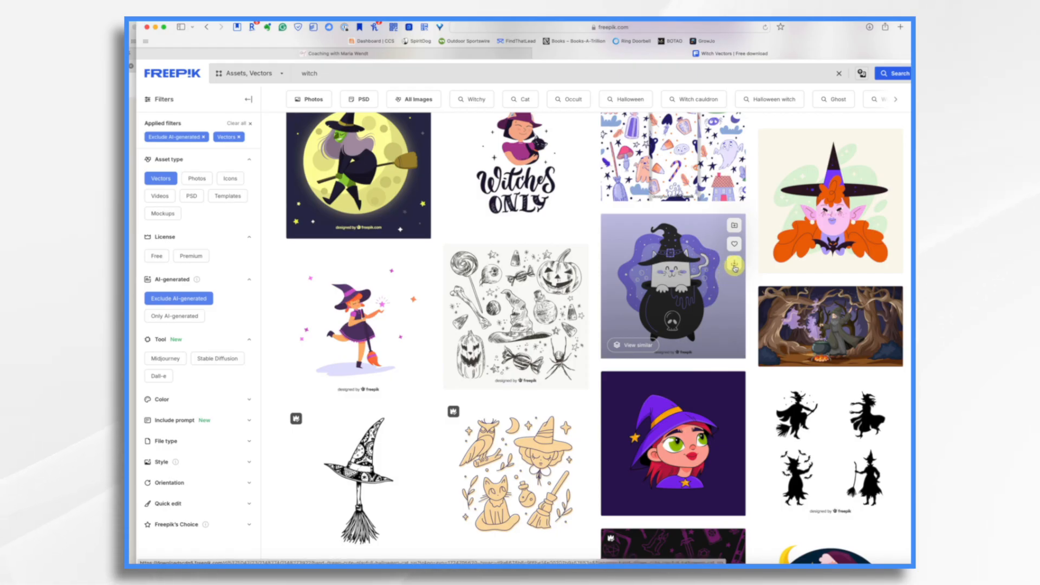
left_click(735, 266)
double_click(845, 66)
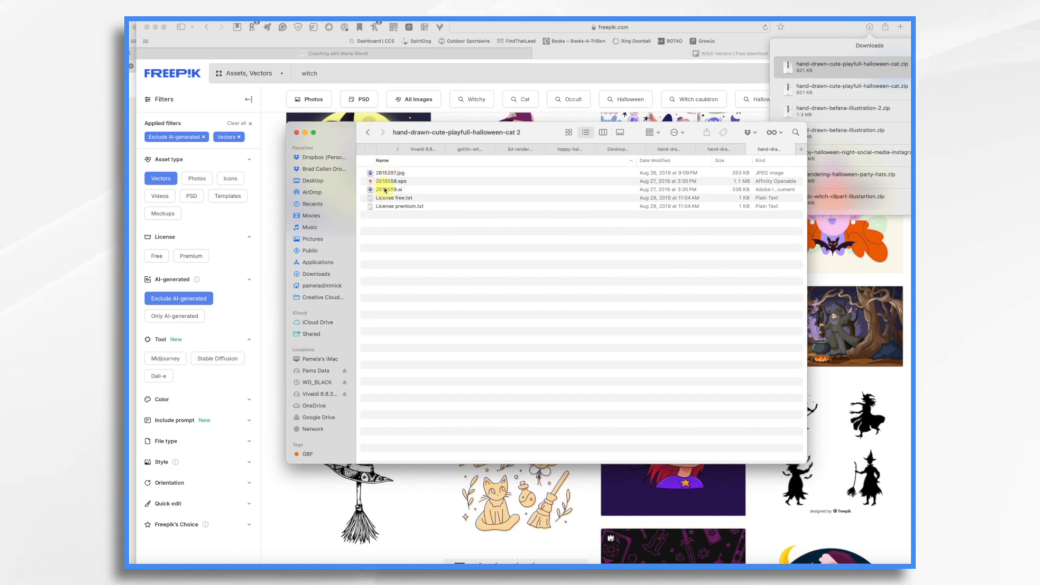
Open the downloaded Illustrator file 2819559.ai in Pixelmator Pro.
left_click(390, 189)
right_click(392, 189)
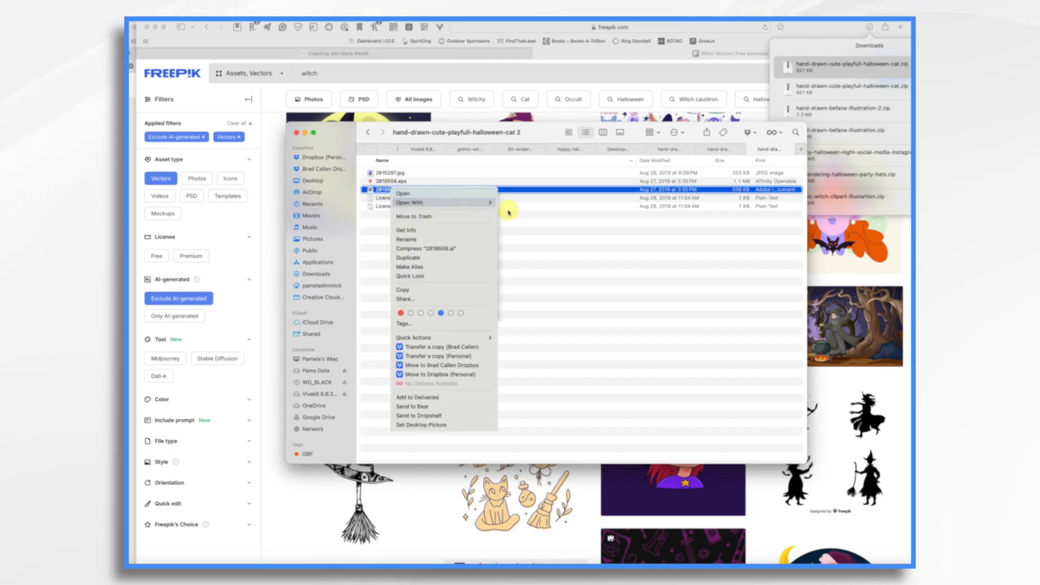
left_click(529, 257)
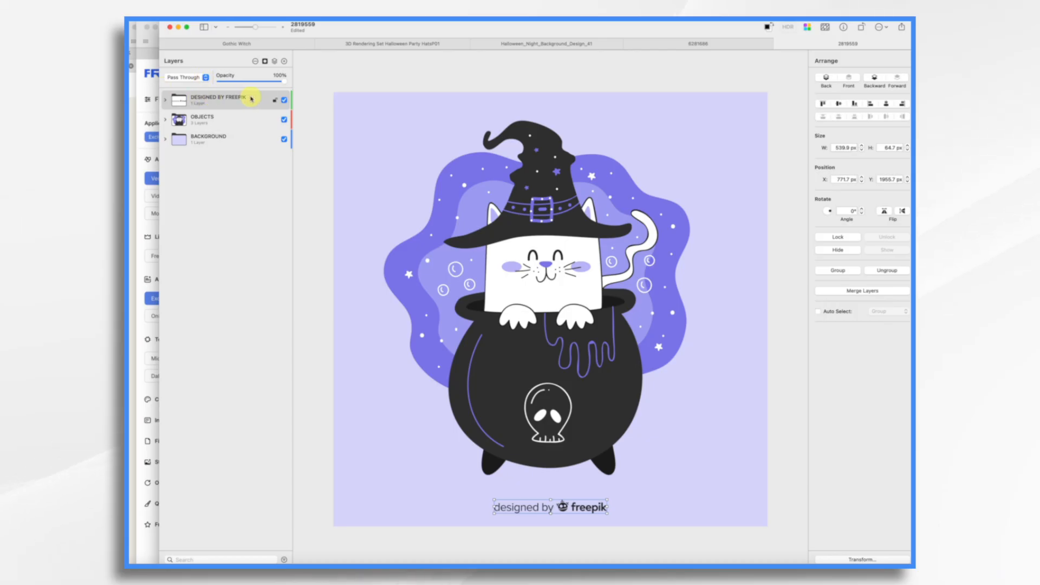
Hide the DESIGNED BY FREEPIK and OBJECTS layer groups so only BACKGROUND is shown.
left_click(283, 101)
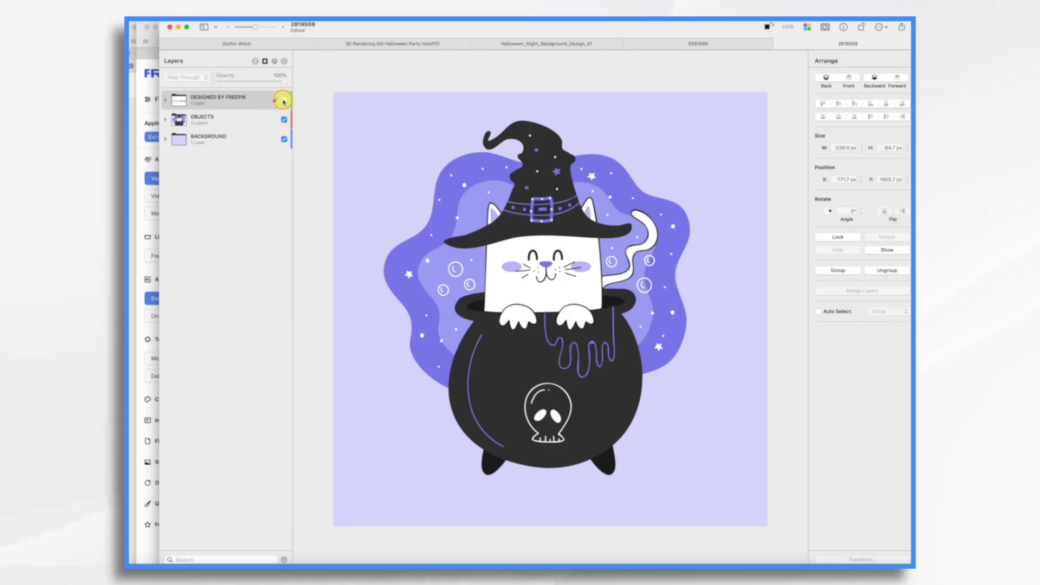
left_click(284, 139)
left_click(284, 139)
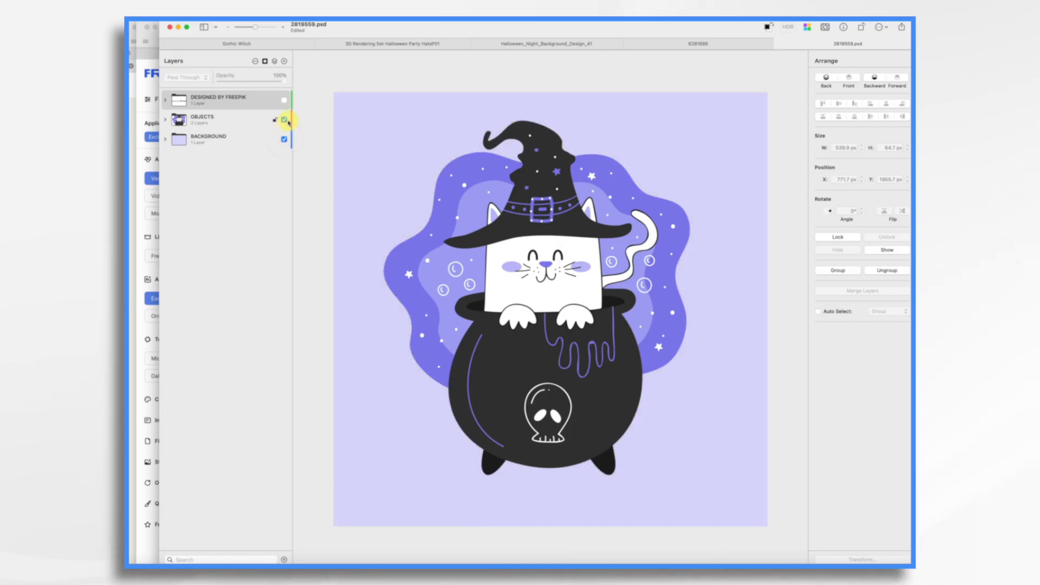
left_click(284, 119)
left_click(284, 119)
left_click(284, 119)
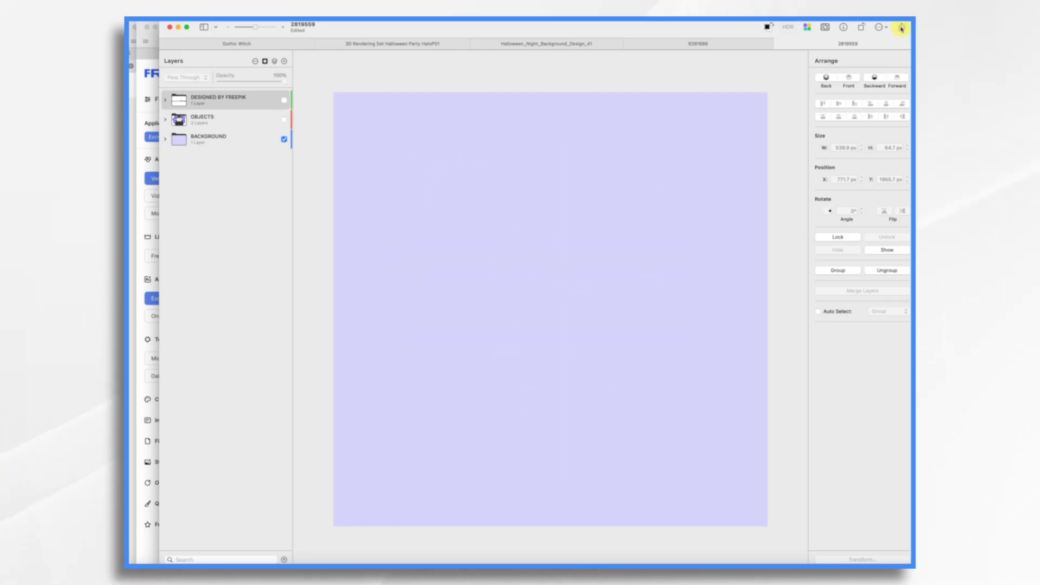
Export the isolated background to the Desktop as a PNG named "cat - background".
left_click(910, 186)
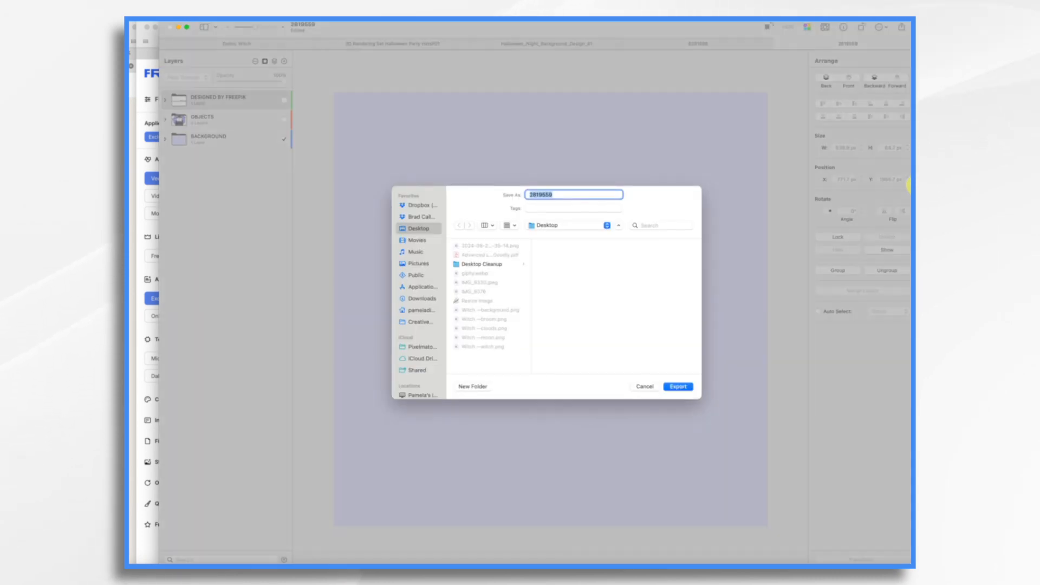
type("cat - background")
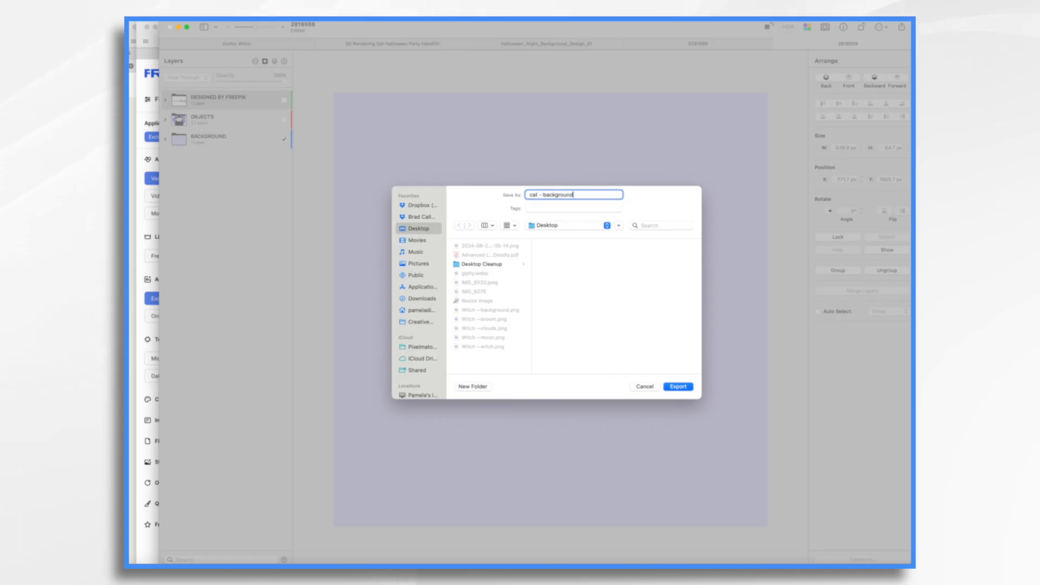
left_click(685, 386)
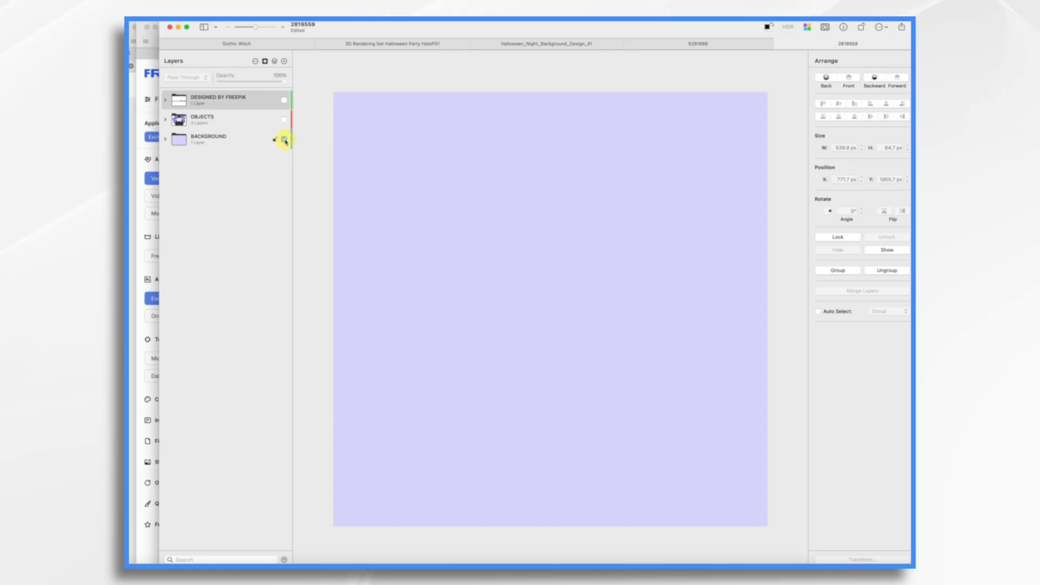
Show only the purple cloud group inside OBJECTS, with BACKGROUND hidden, and export it as "cat - background 2".
left_click(284, 139)
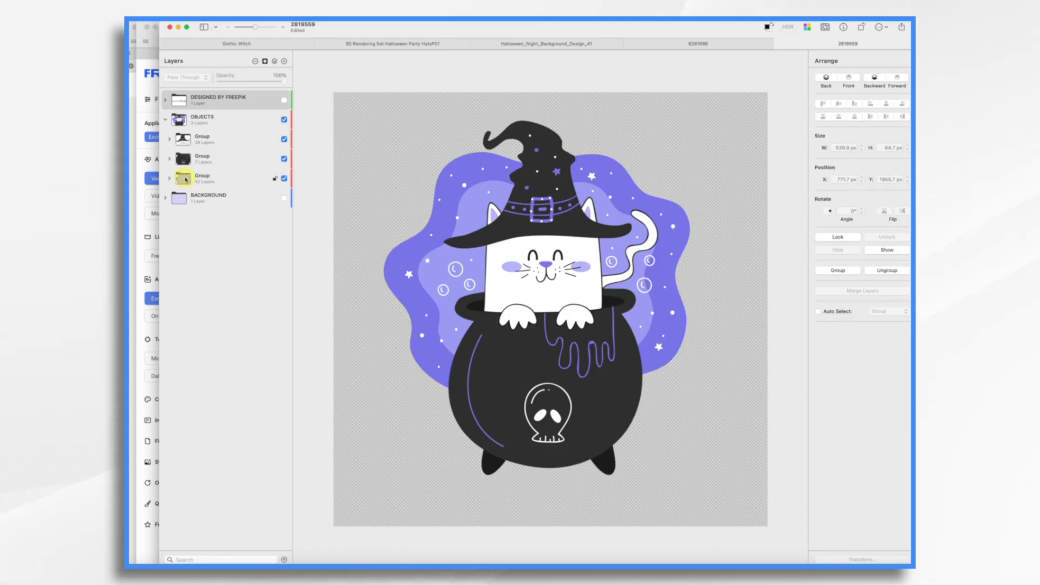
left_click(284, 140)
left_click(284, 159)
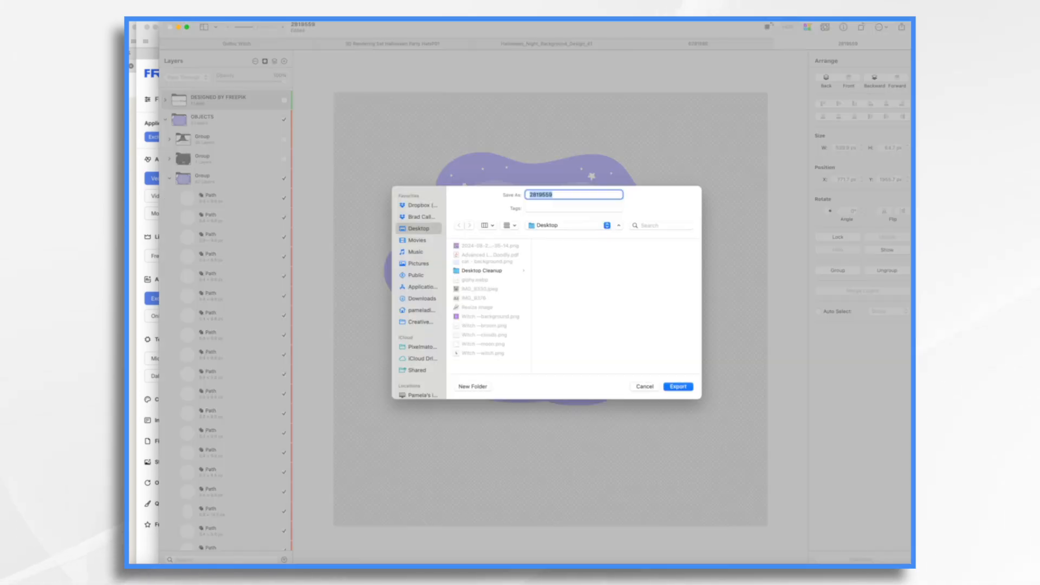
type("cat - background")
key("Return")
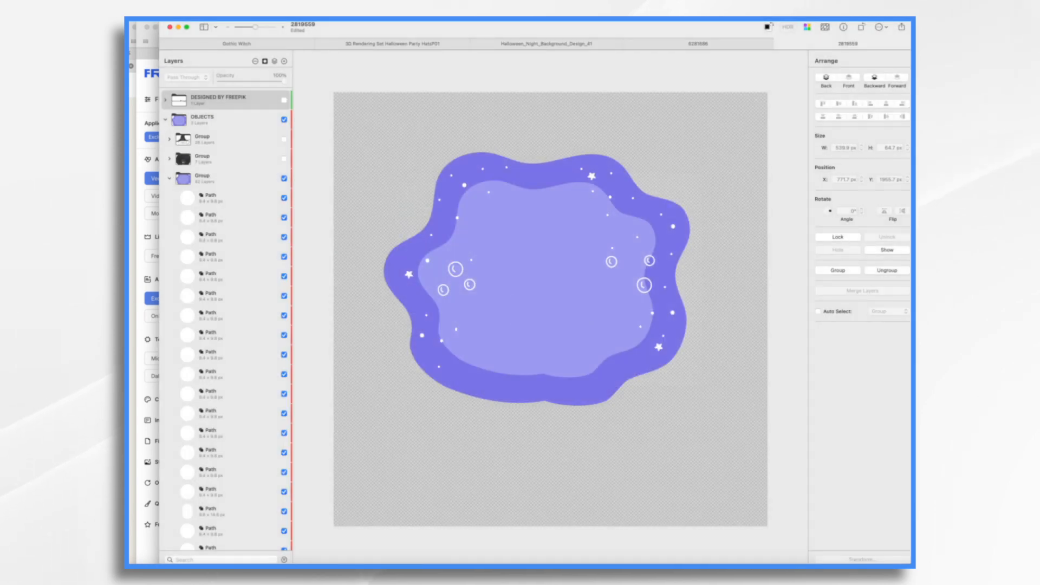
Replace the purple cloud with the cauldron group, hiding its goo, curved highlight and skull subgroups.
left_click(169, 178)
left_click(284, 179)
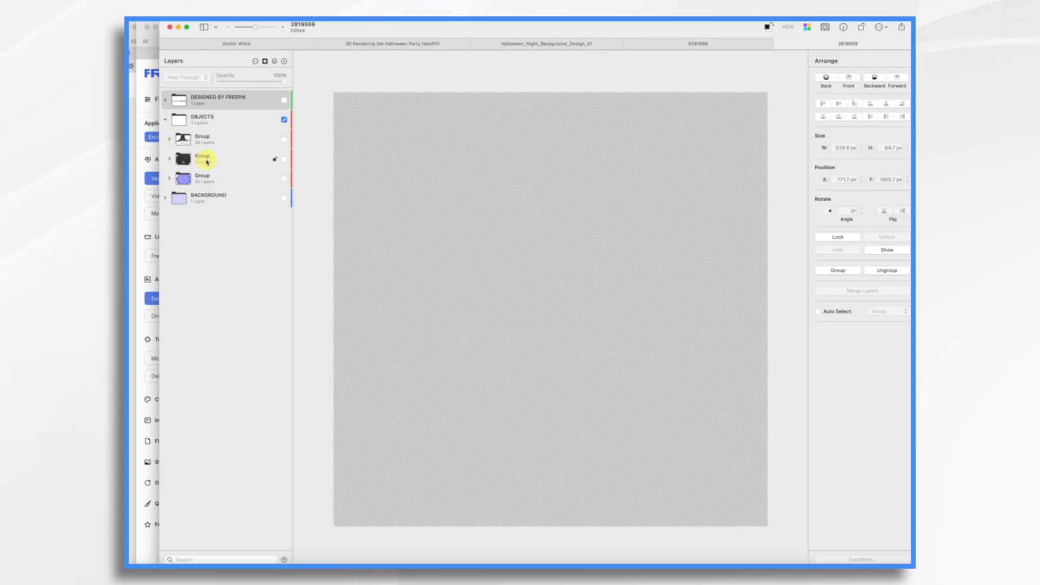
left_click(284, 159)
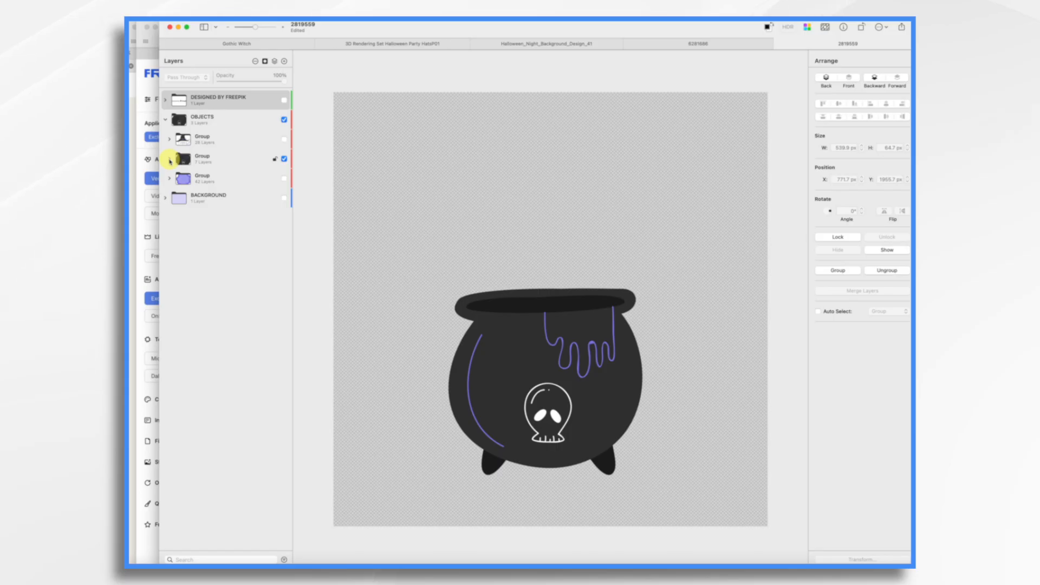
left_click(169, 159)
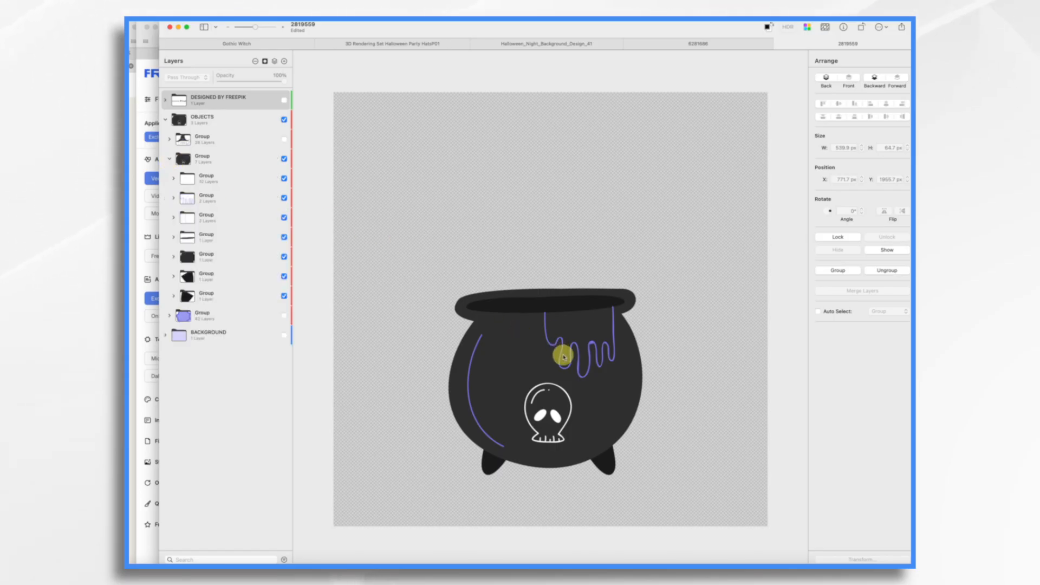
left_click(284, 198)
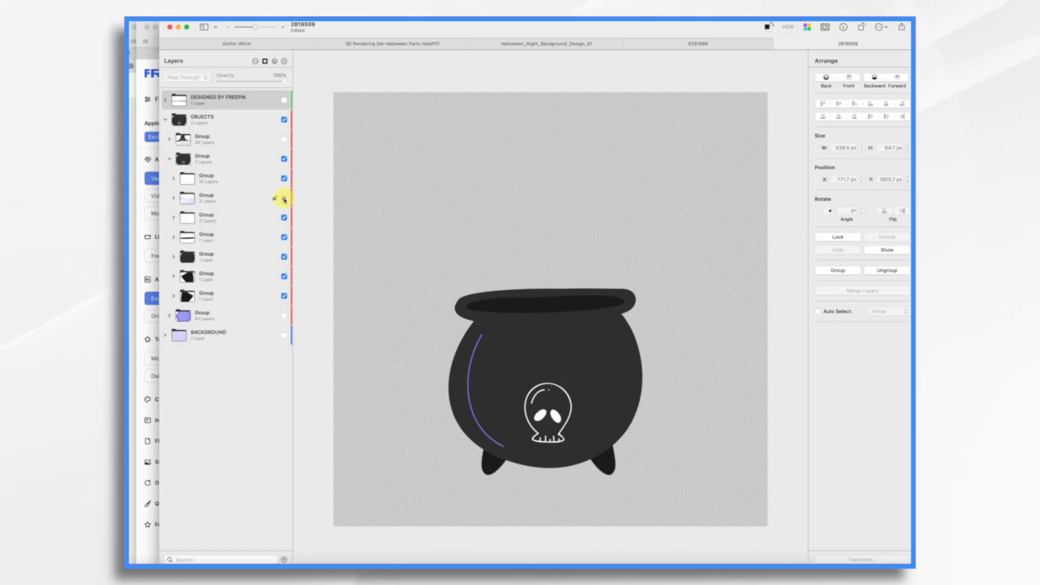
left_click(284, 218)
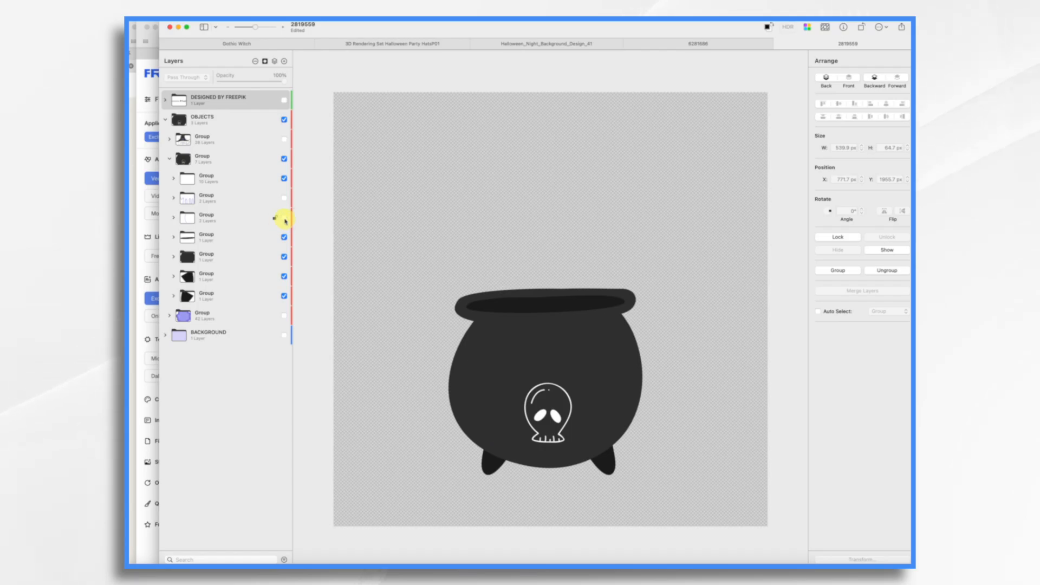
left_click(284, 179)
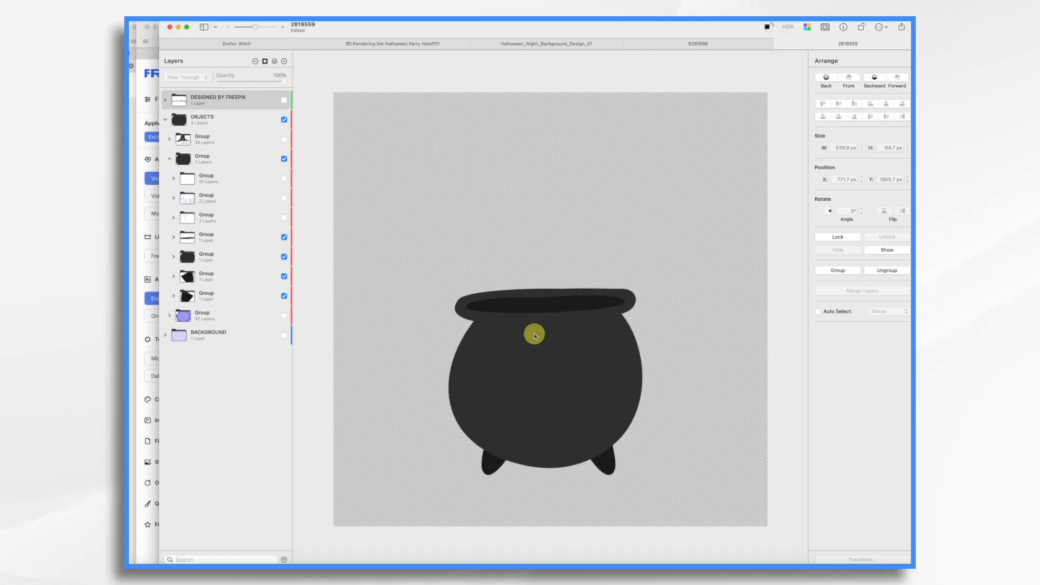
Export the plain cauldron as a PNG named "cat - cauldron".
type("cat")
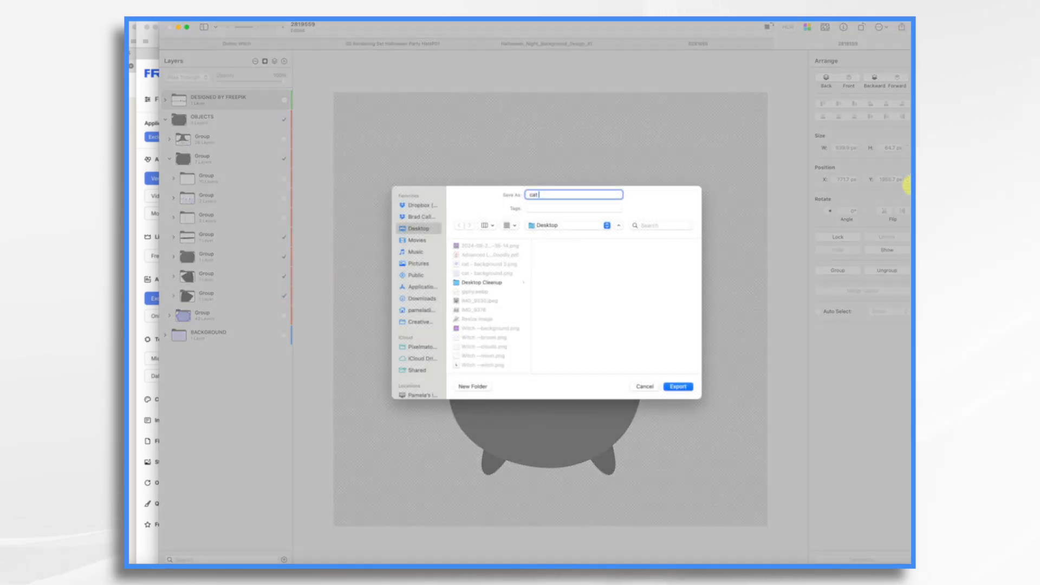
type("- ca")
key("Return")
Hide the cauldron's body, opening and leg subgroups and show its curved highlight, goo and skull.
left_click(284, 295)
left_click(284, 277)
left_click(284, 257)
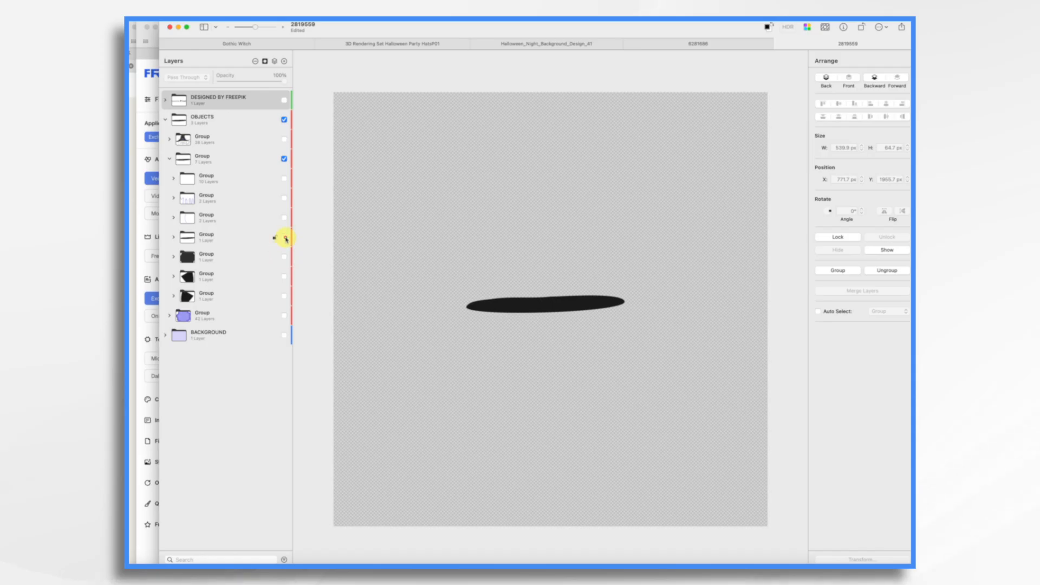
left_click(284, 236)
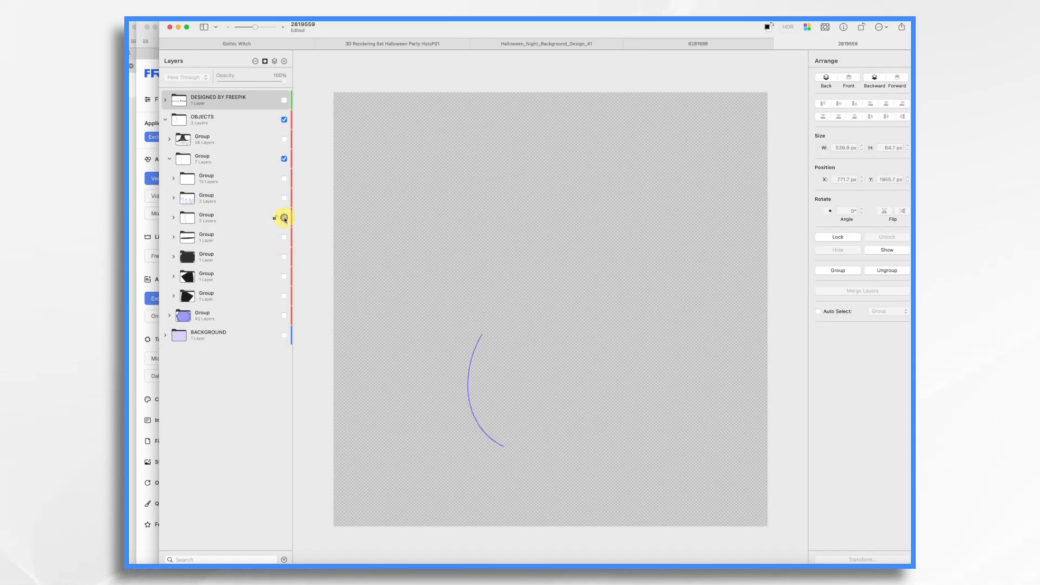
left_click(284, 198)
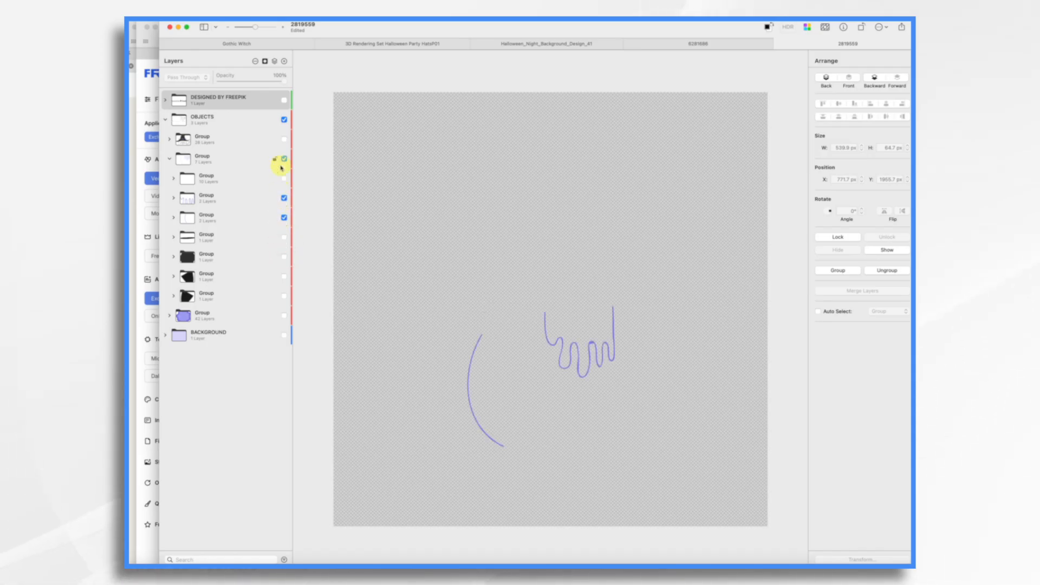
left_click(284, 178)
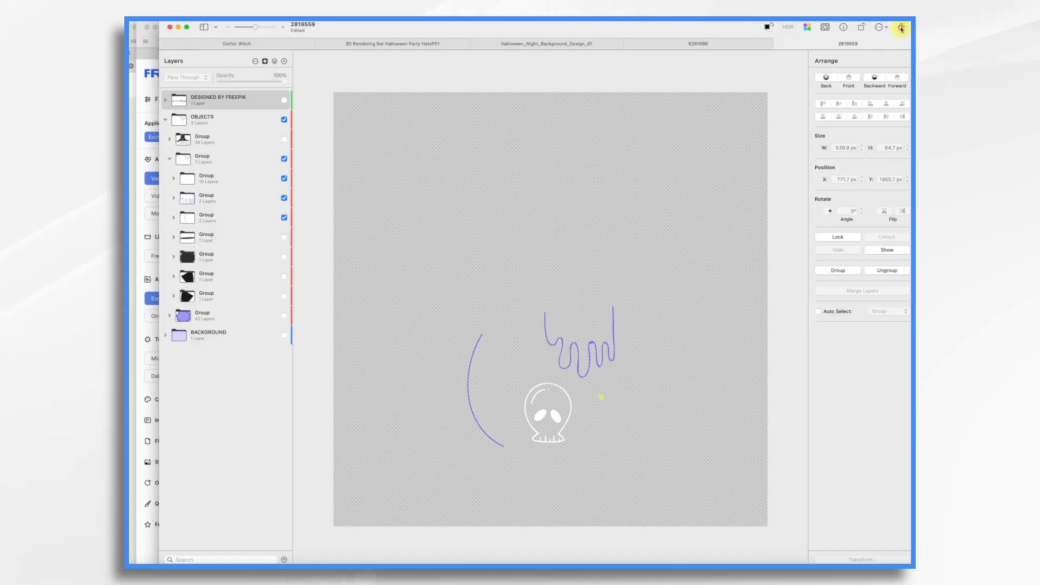
Export the isolated cauldron decorations as a PNG named "cat - caudron goo".
left_click(902, 29)
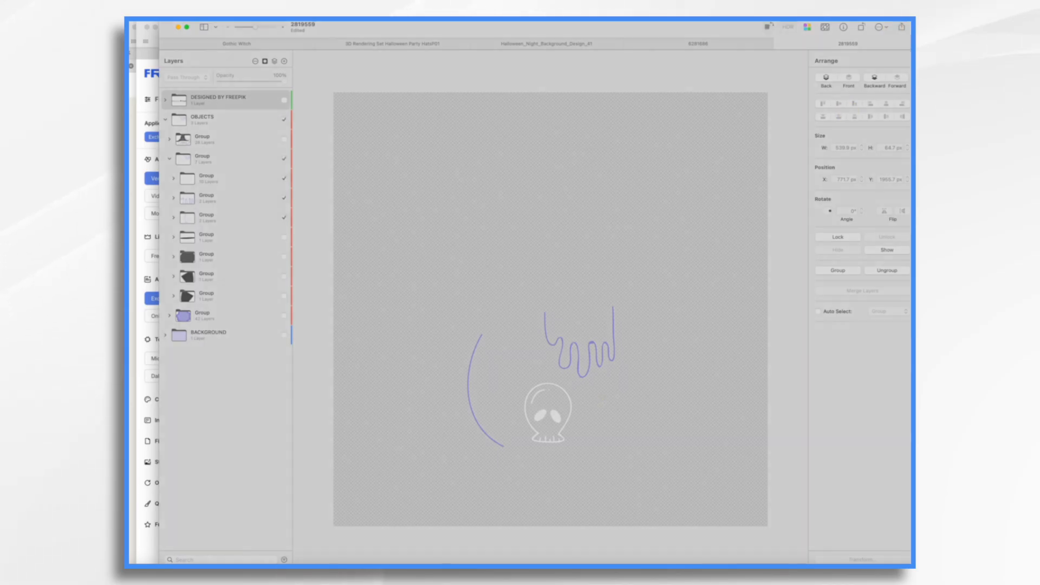
type("cat - caudron goo")
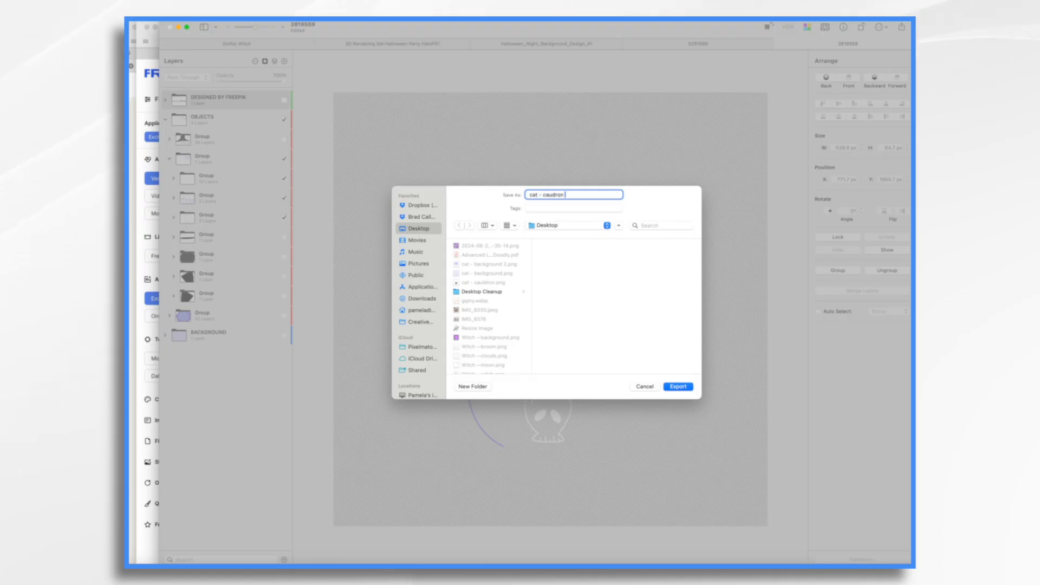
left_click(678, 386)
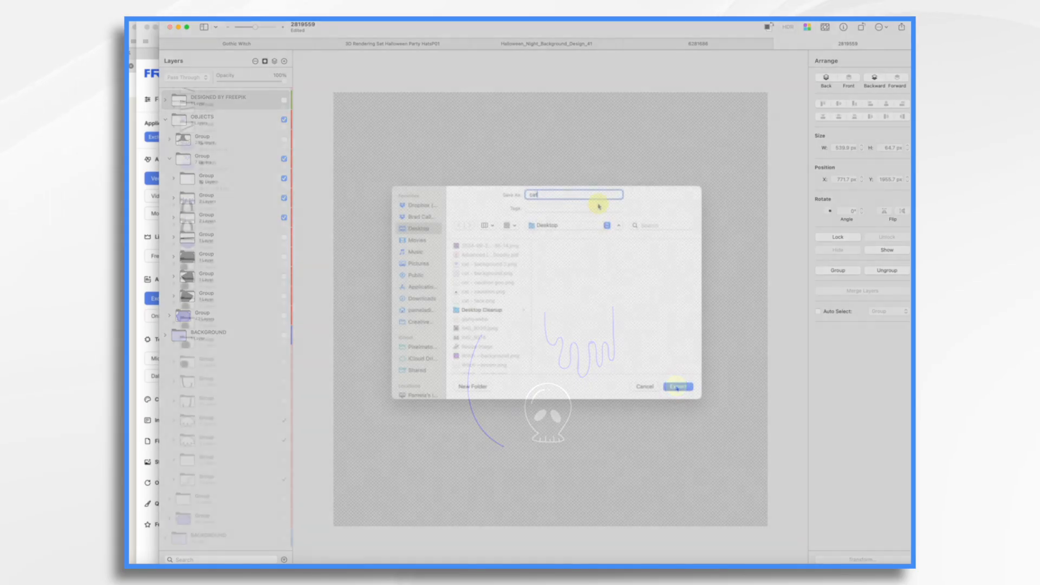
Export the cat's paws and tail as "cat - feet and tail", and hide their three layer groups.
type("cat - feet and tail")
key("Return")
left_click(284, 420)
left_click(284, 440)
left_click(284, 479)
scroll(267, 342, "up", 6)
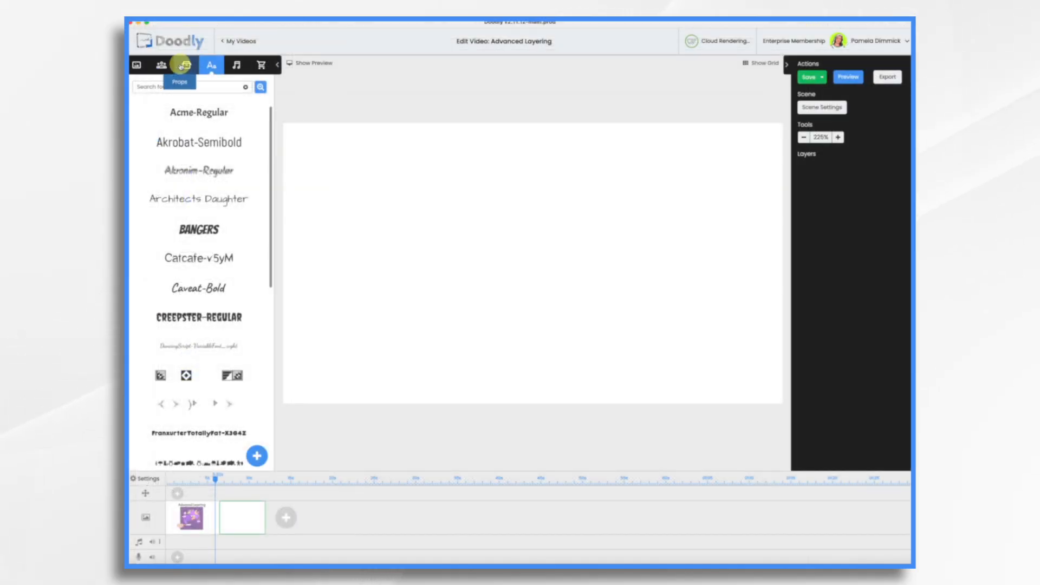
Import the eight cat PNG files, from "cat - background" to "cat - face", from the Desktop as new Doodly props.
left_click(186, 65)
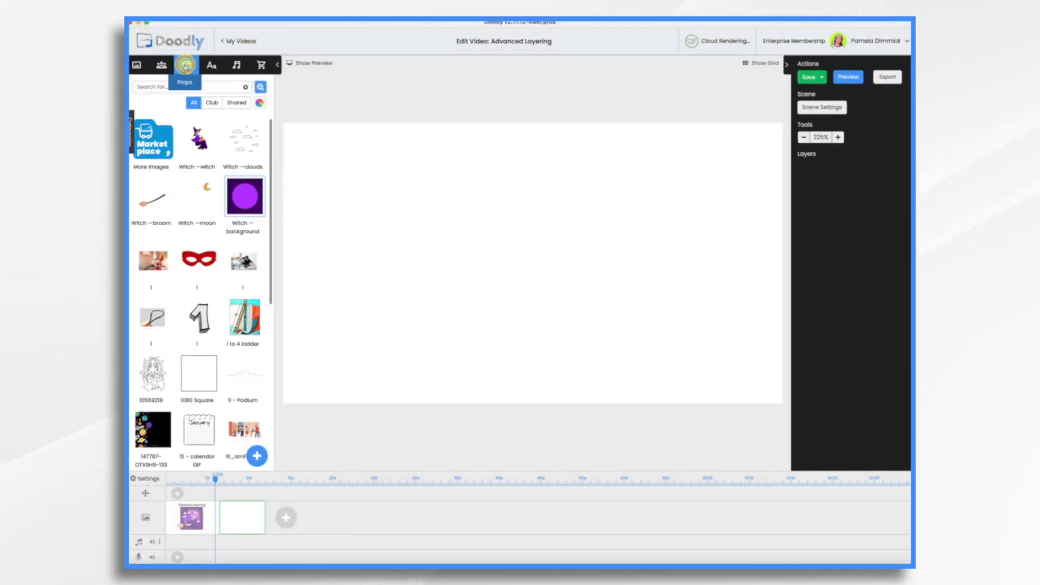
left_click(255, 461)
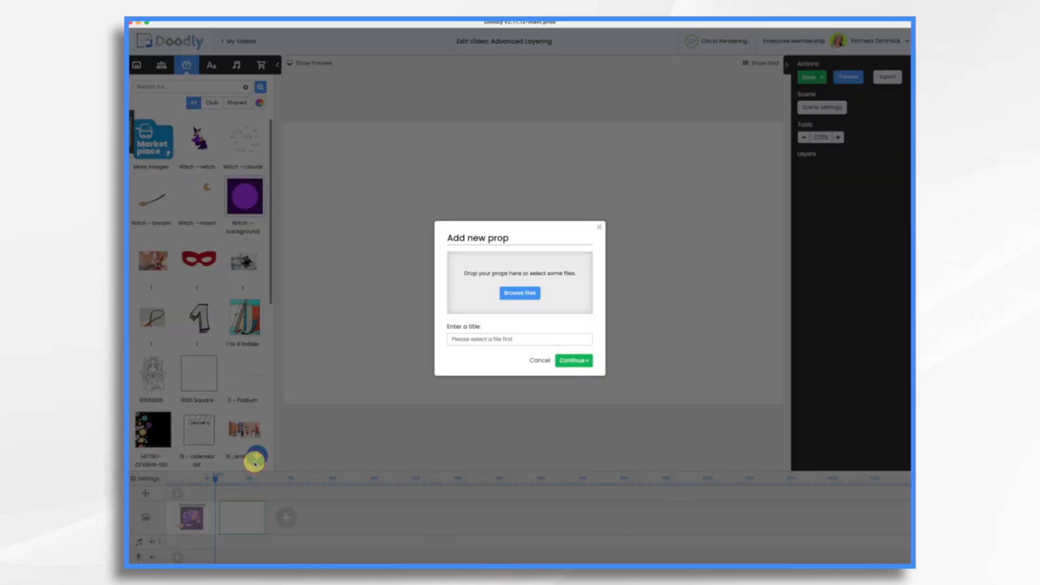
left_click(522, 294)
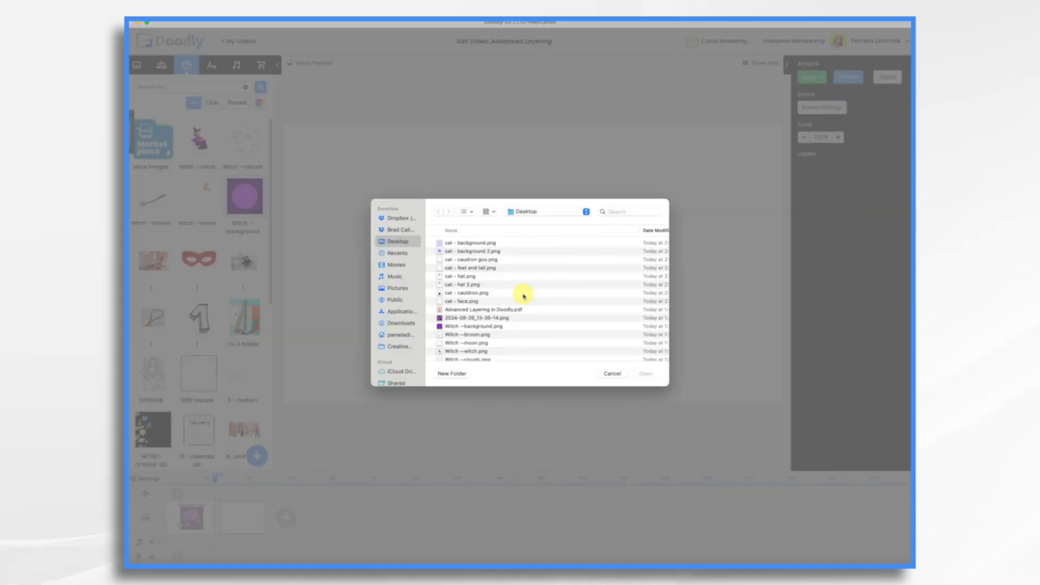
left_click(475, 244)
left_click(476, 251, "super")
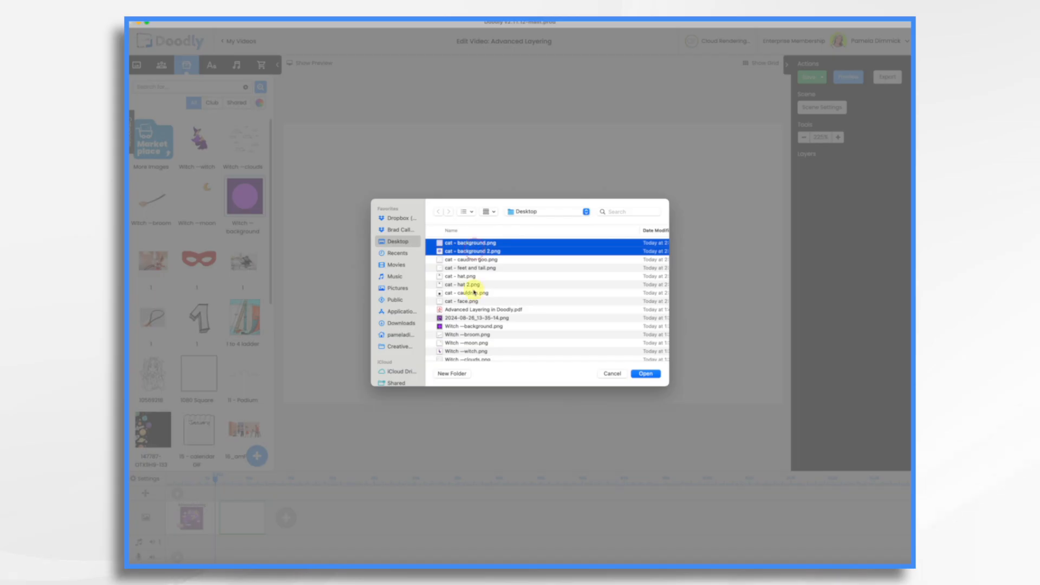
left_click(472, 302, "shift")
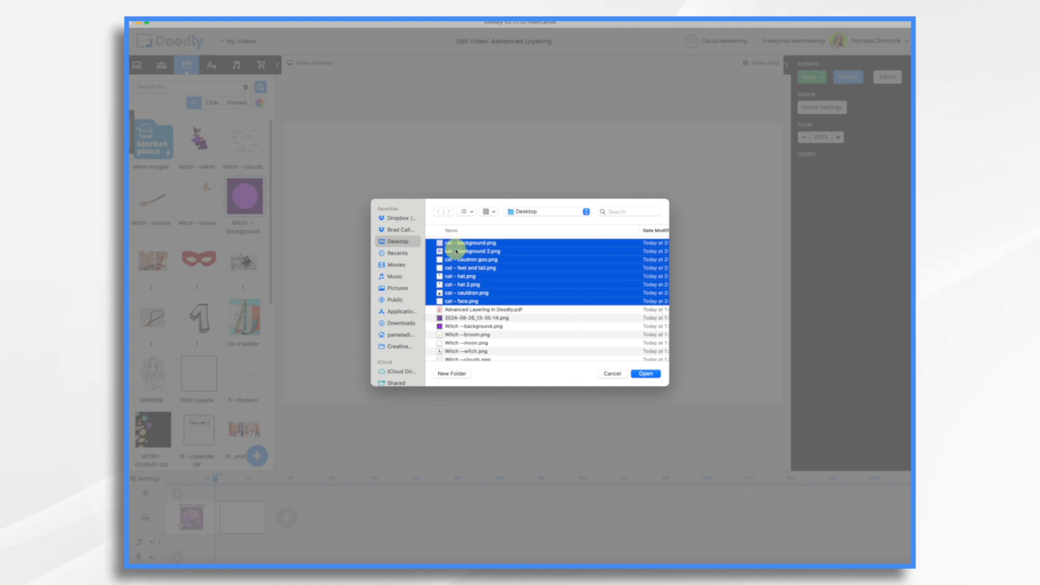
left_click(649, 374)
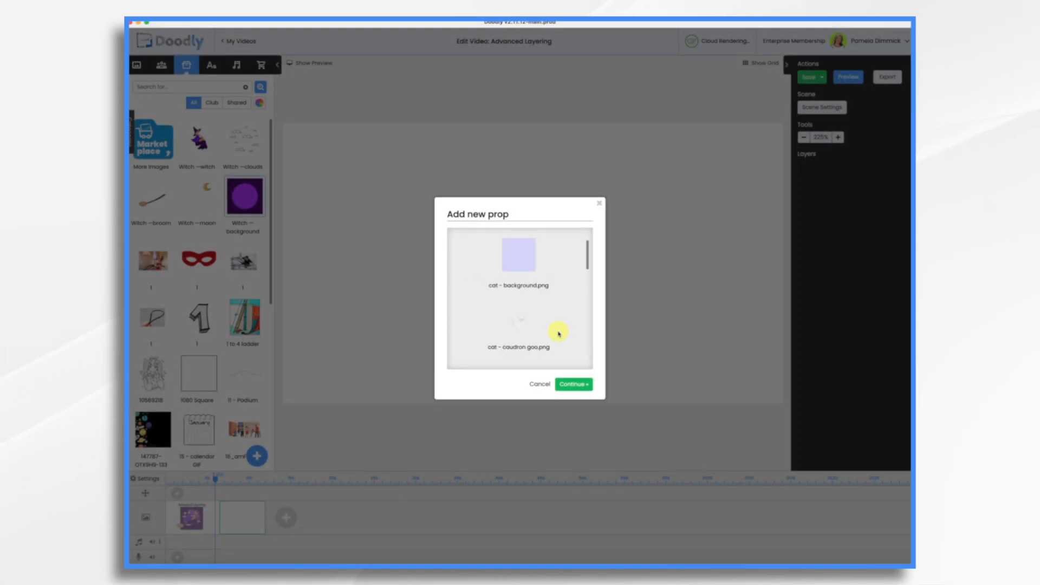
scroll(559, 333, "down", 10)
left_click(568, 384)
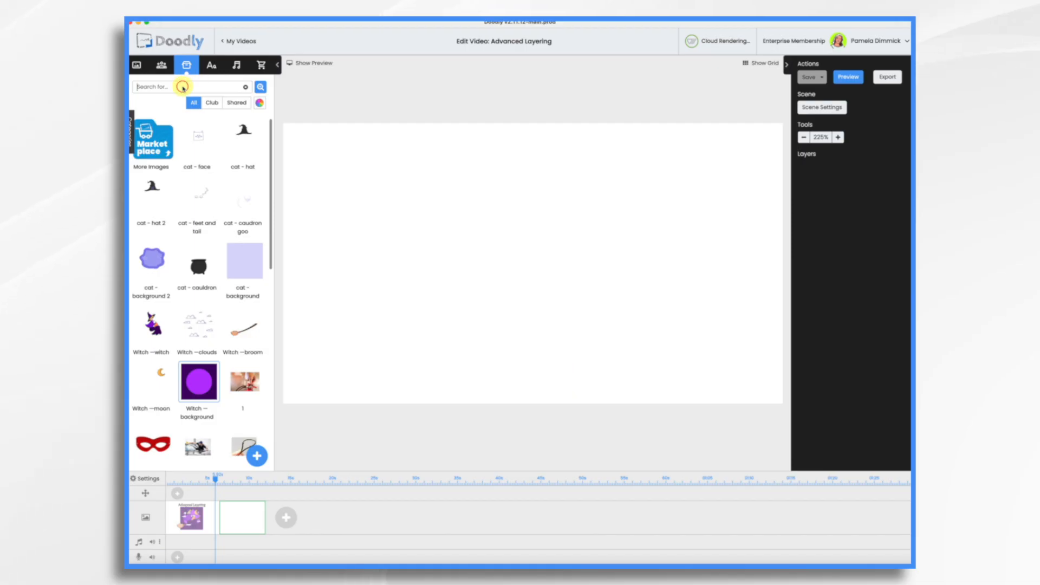
Search the props for "cat -" and add the background, background 2 and cauldron goo props to the empty scene.
type("cat -")
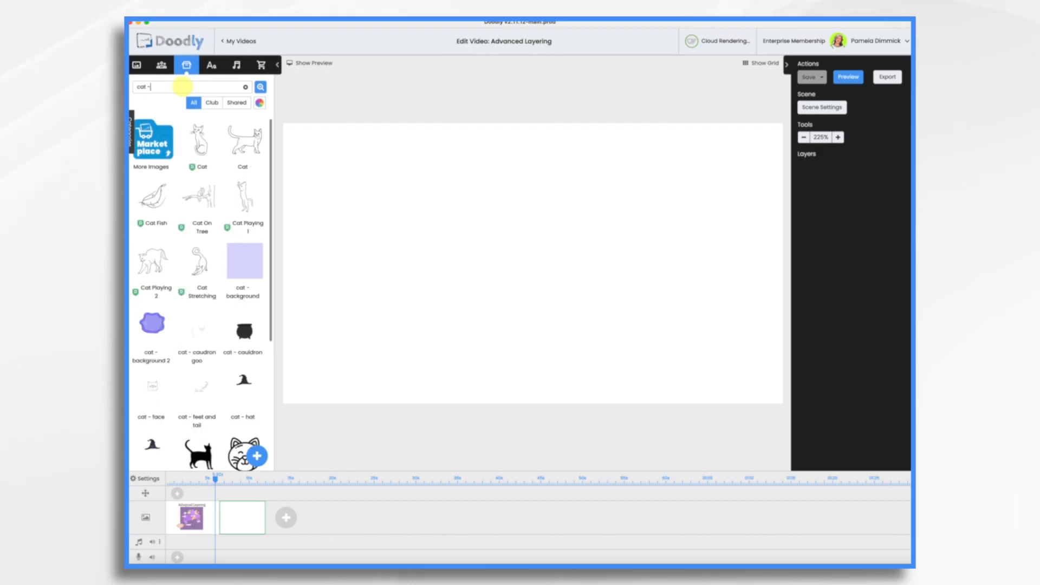
scroll(245, 269, "down", 2)
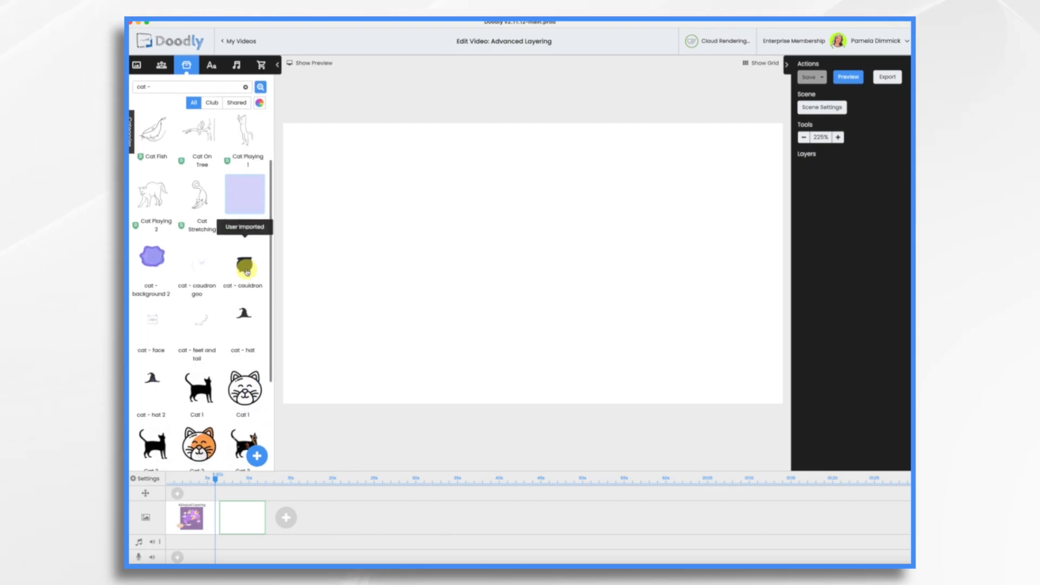
scroll(236, 211, "down", 1)
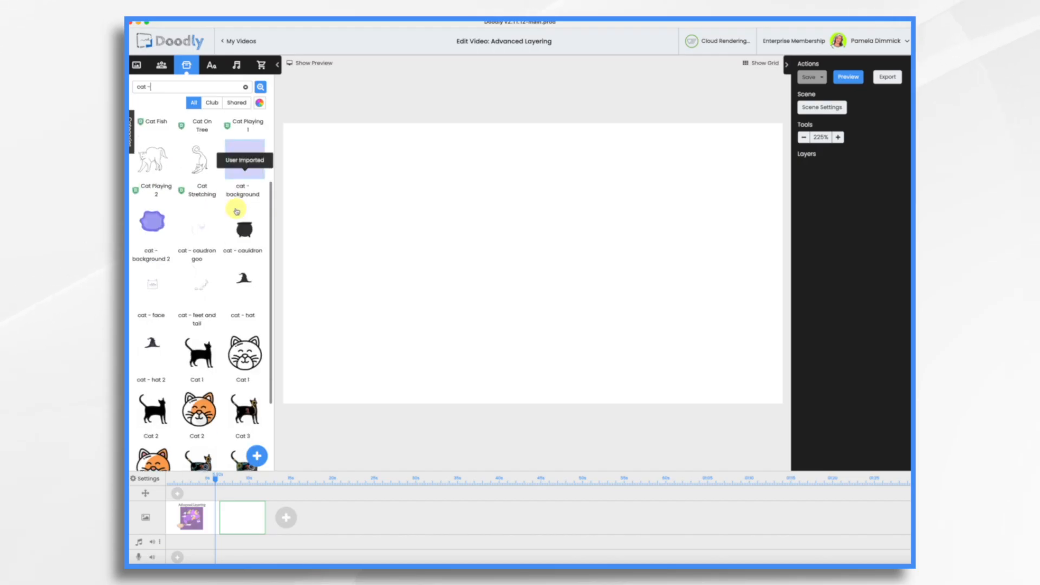
left_click_drag(240, 165, 476, 225)
left_click_drag(152, 221, 455, 230)
left_click(491, 305)
left_click_drag(202, 234, 466, 233)
left_click(488, 307)
Add the cauldron, face, feet and tail, hat and hat 2 props to the scene in that order.
left_click_drag(244, 228, 504, 254)
left_click(488, 307)
left_click_drag(153, 279, 434, 254)
left_click(488, 305)
left_click_drag(196, 294, 372, 307)
left_click(491, 305)
left_click_drag(148, 357, 414, 329)
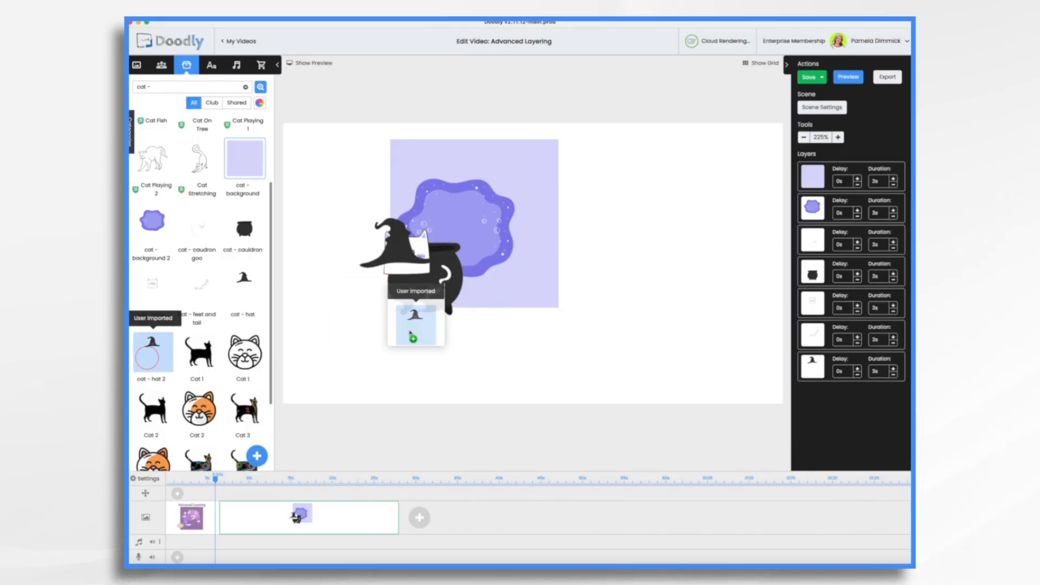
left_click(486, 300)
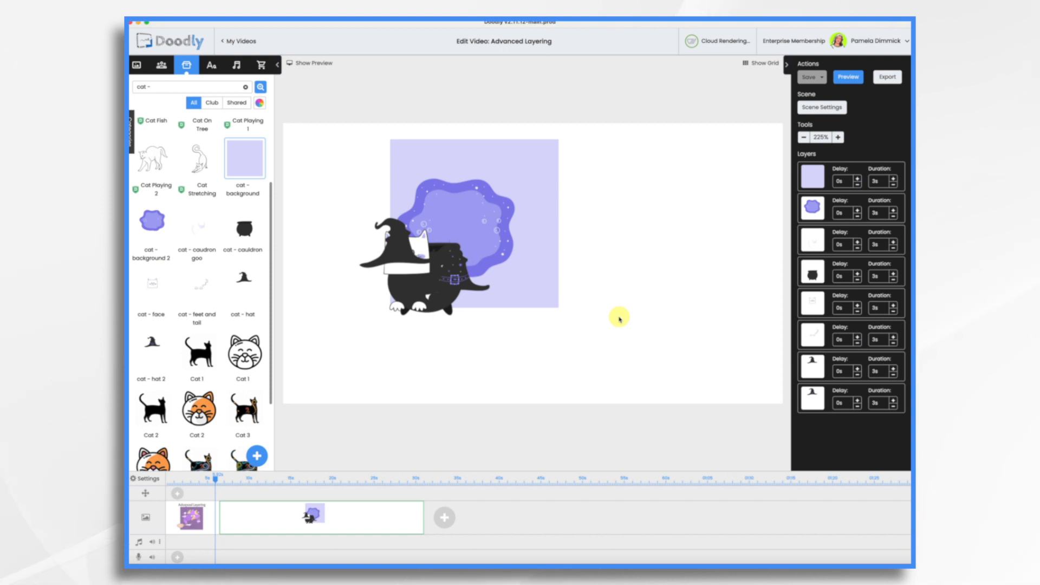
Align all eight props with each other by middle and center, and enlarge the stacked artwork to nearly the scene's height, roughly centred.
key("super+a")
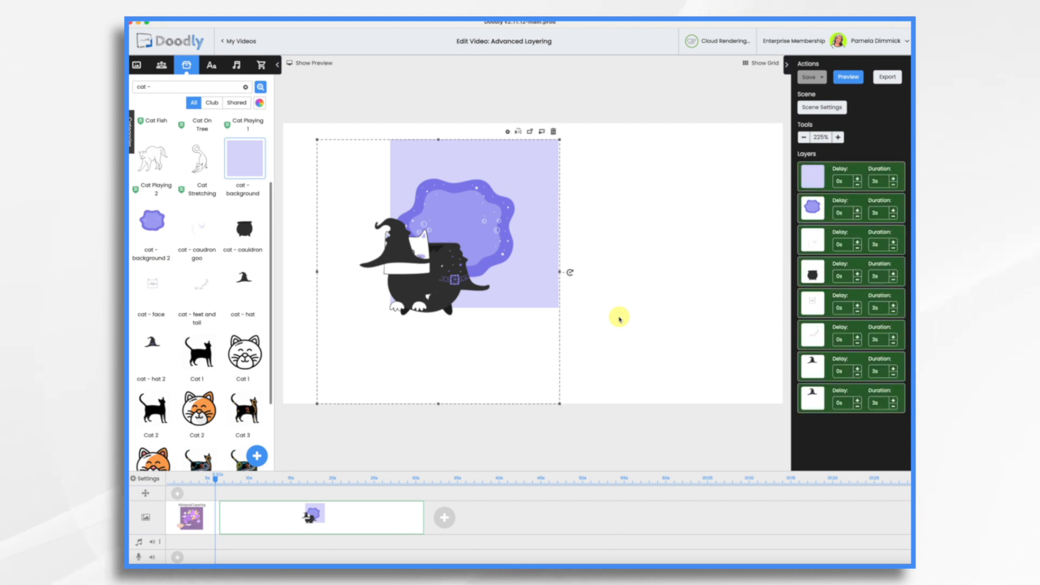
right_click(509, 267)
mouse_move(537, 383)
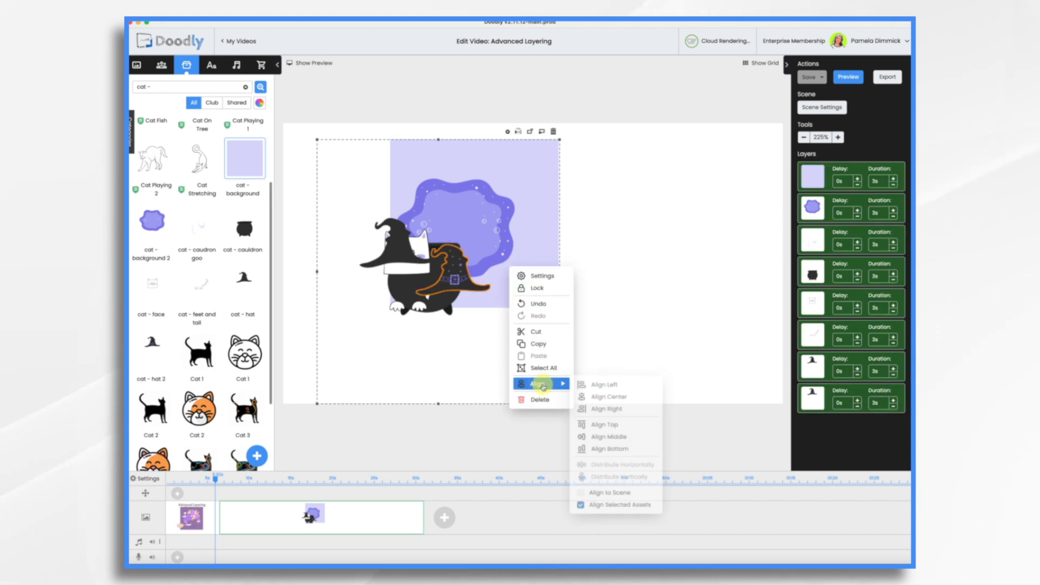
left_click(627, 436)
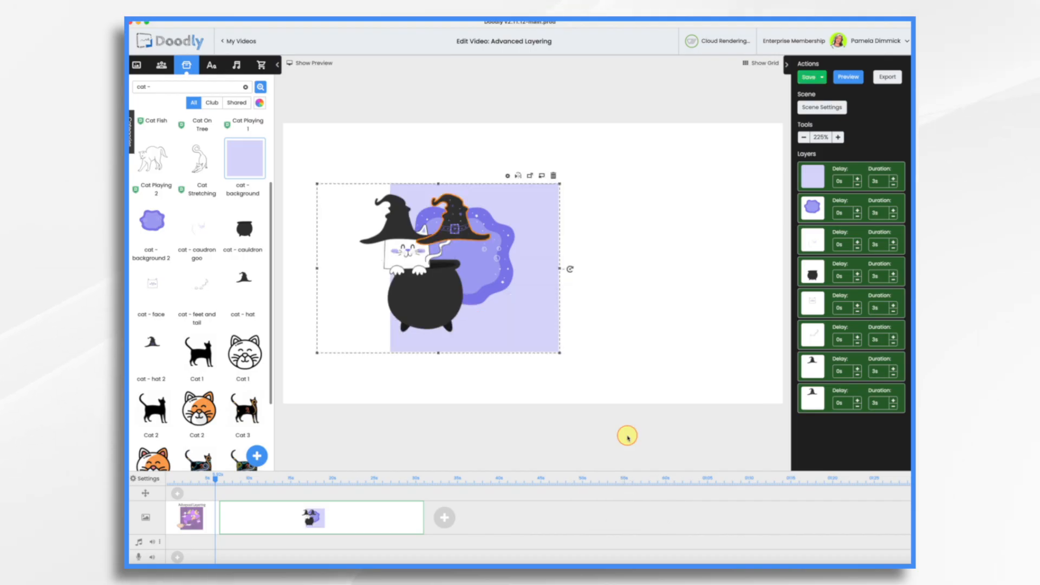
right_click(485, 311)
mouse_move(528, 429)
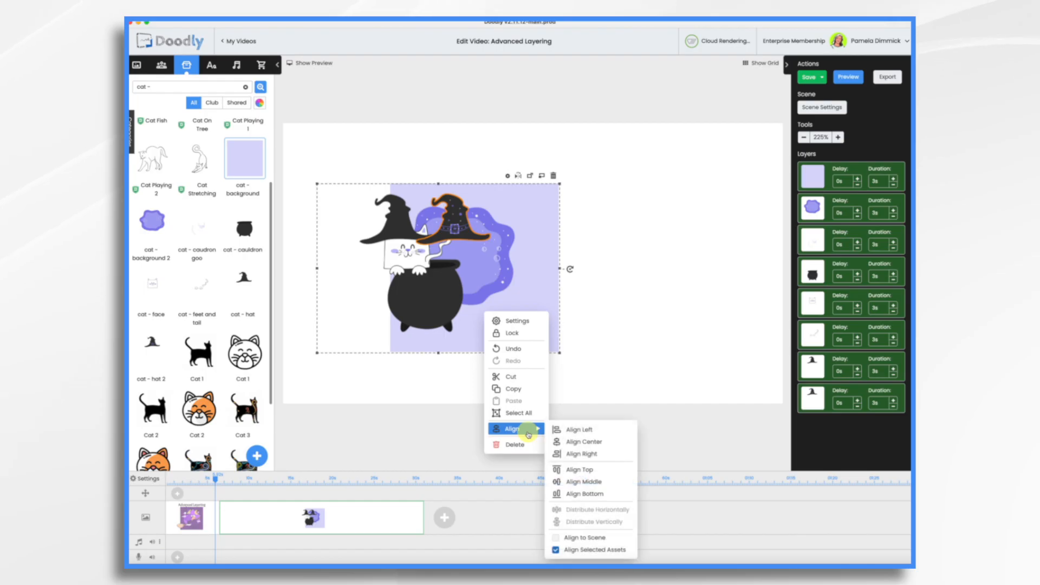
left_click(594, 442)
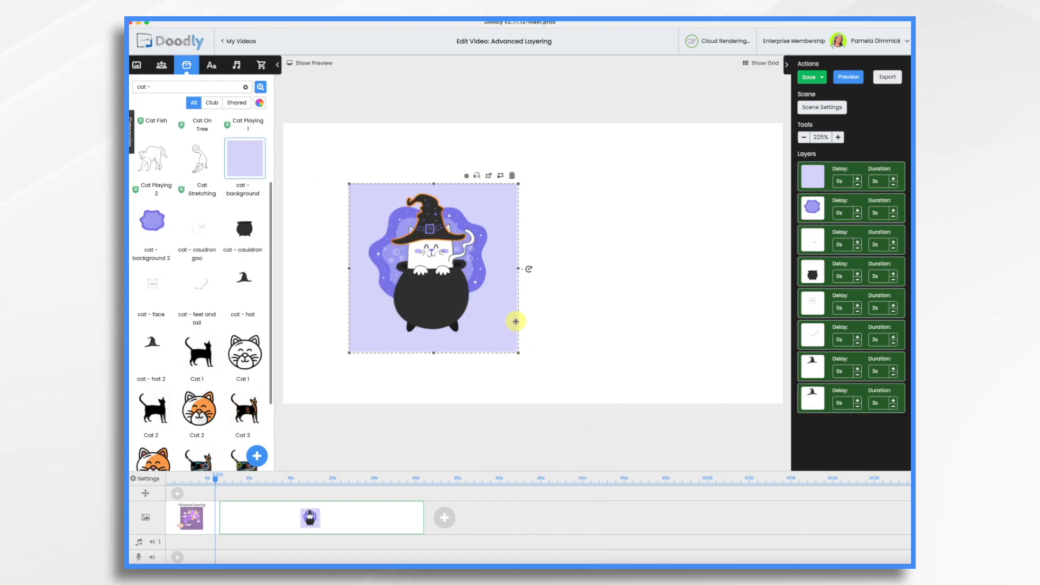
left_click_drag(519, 353, 629, 400)
left_click_drag(534, 318, 592, 277)
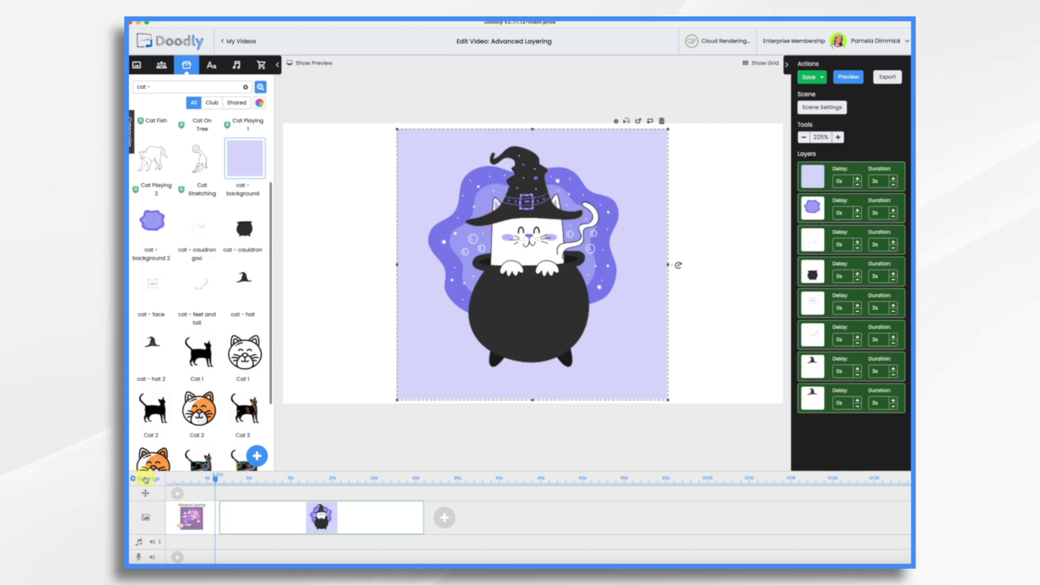
Set the video resolution to Facebook & Instagram (1000 x 1000) in the video settings.
left_click(146, 479)
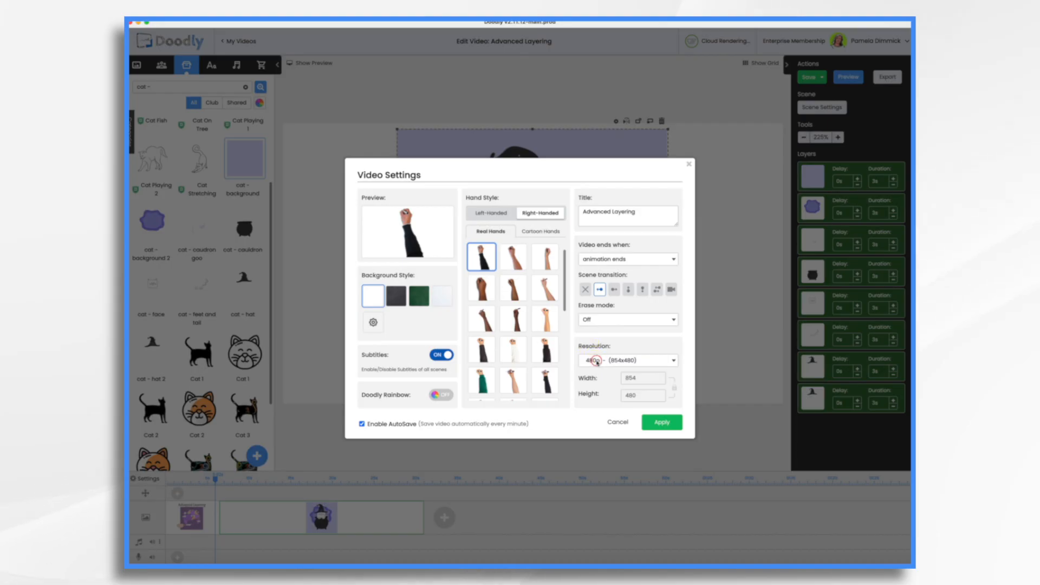
left_click(596, 391)
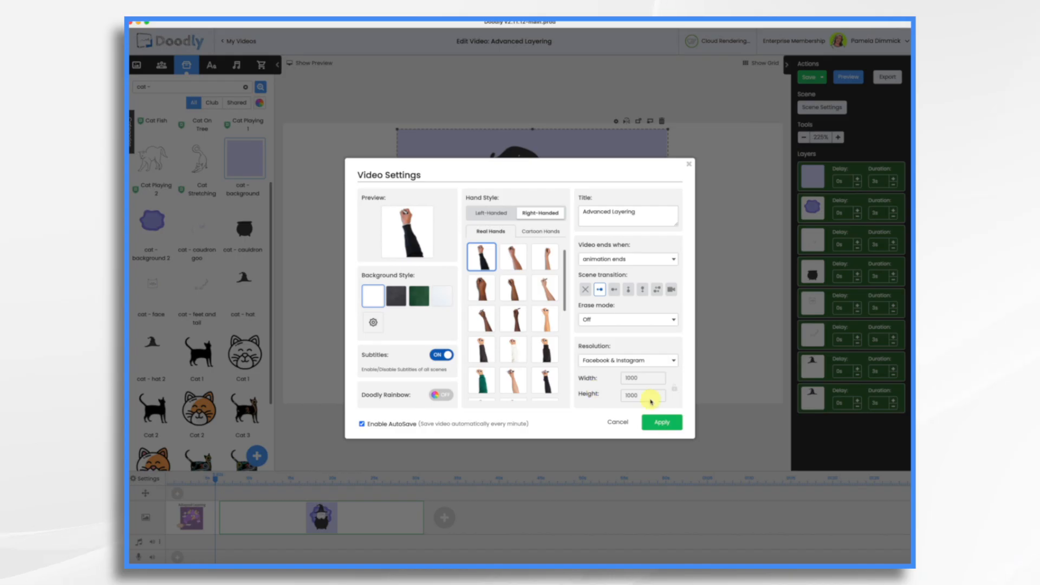
left_click(662, 422)
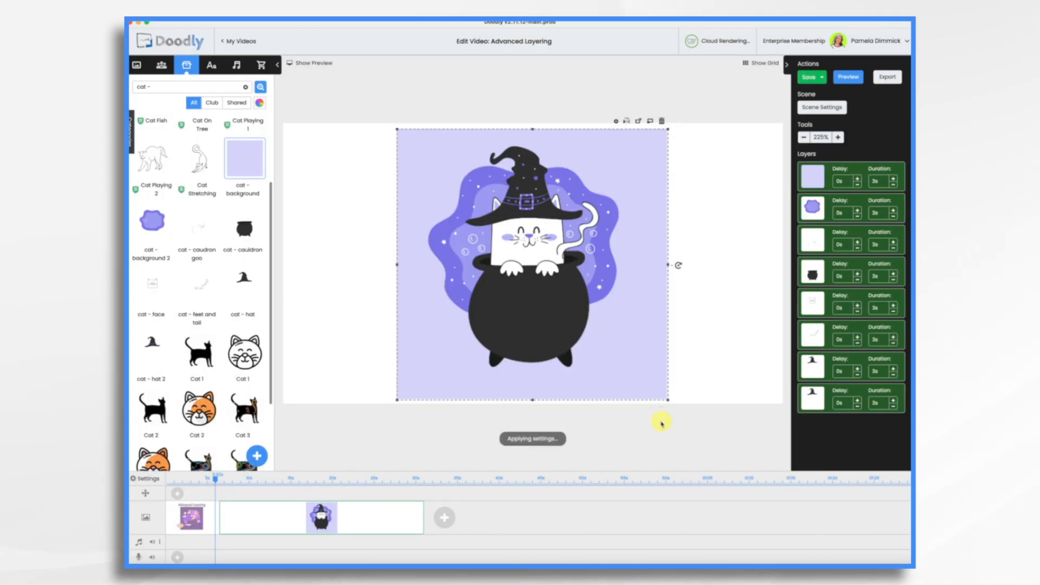
Move the cauldron goo layer to the end of the layer order and delete the first scene from the timeline.
left_click(810, 245)
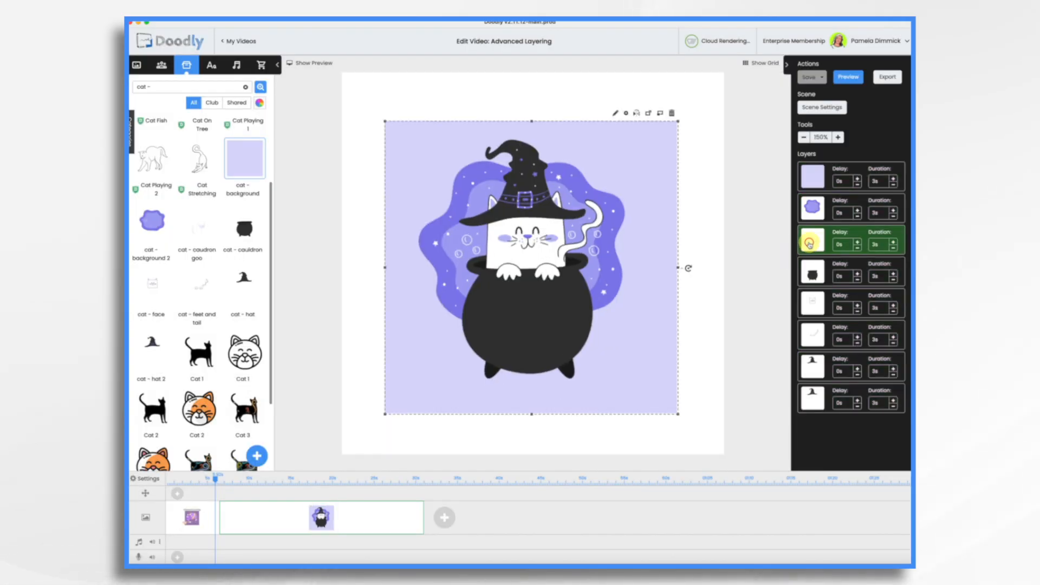
left_click_drag(809, 245, 808, 416)
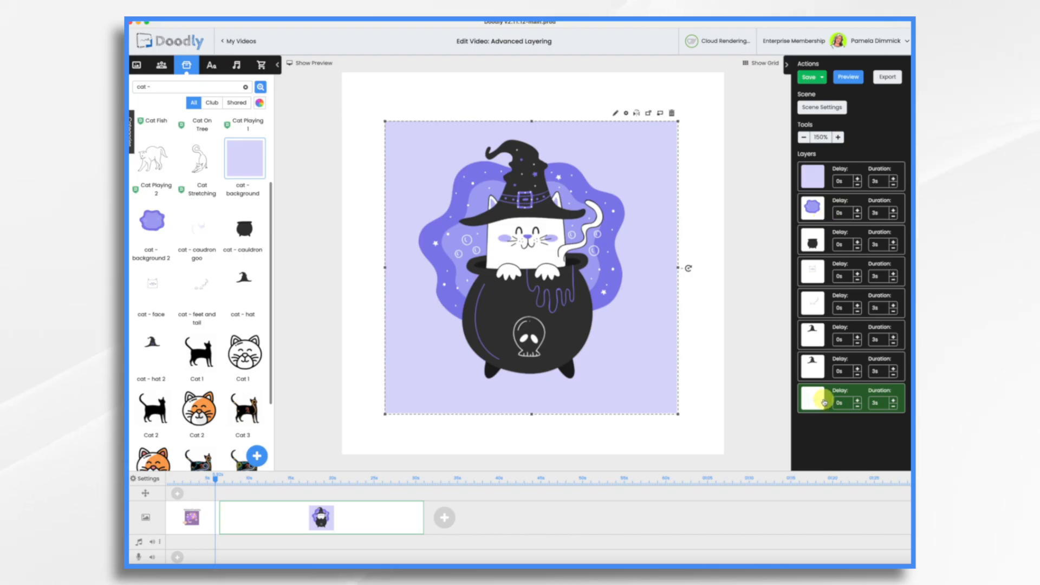
left_click(399, 508)
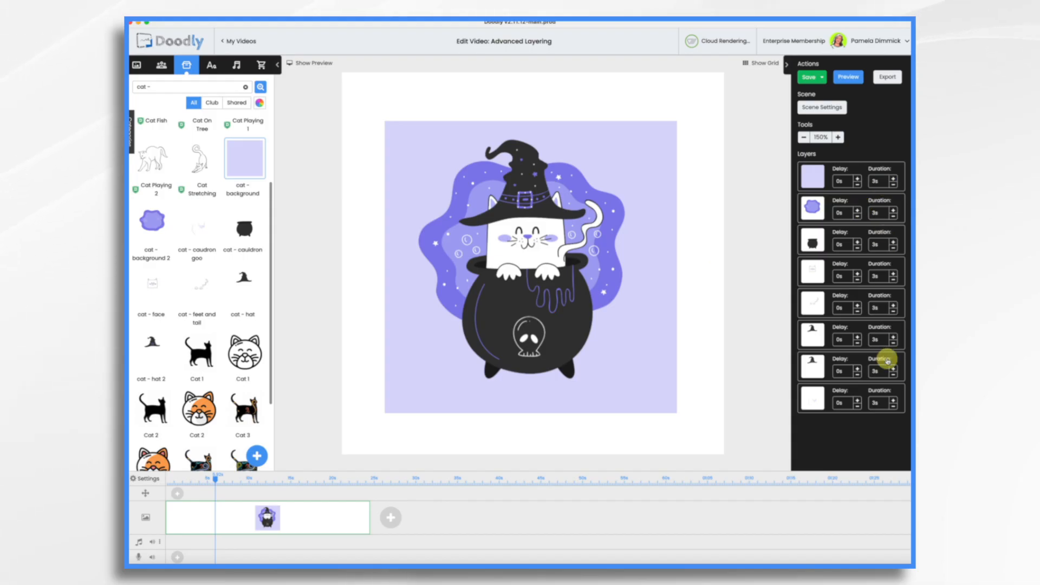
Set the enter animation duration of all eight layers to 0.5 s, previewing the scene before and after the change.
left_click(856, 82)
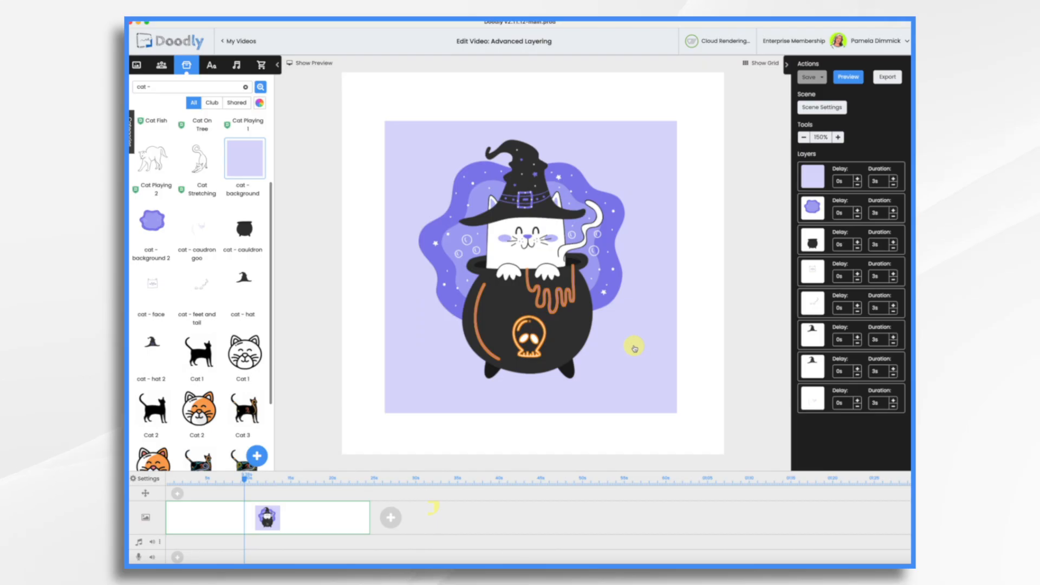
left_click(634, 346)
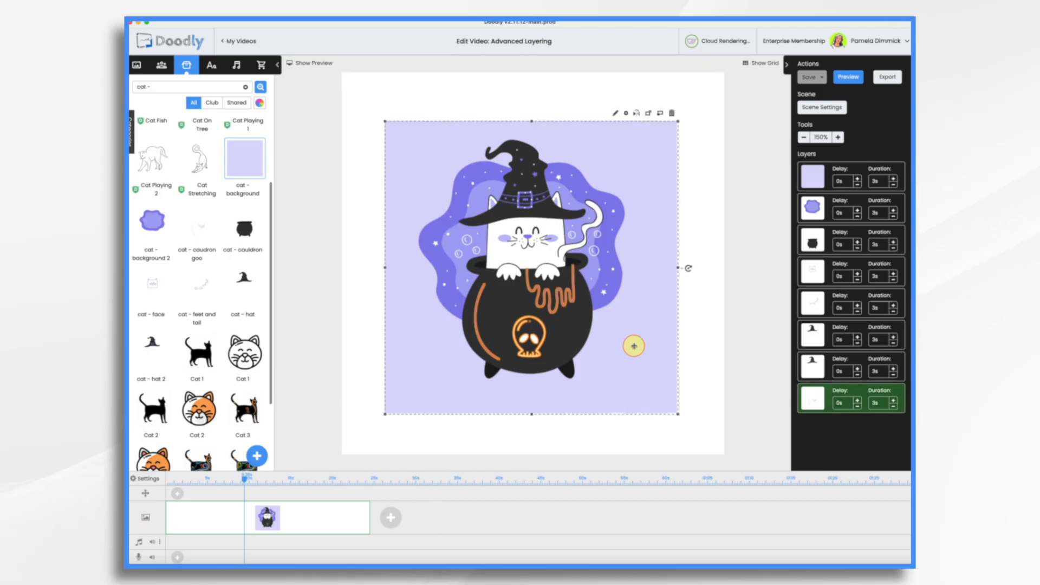
key("ctrl+a")
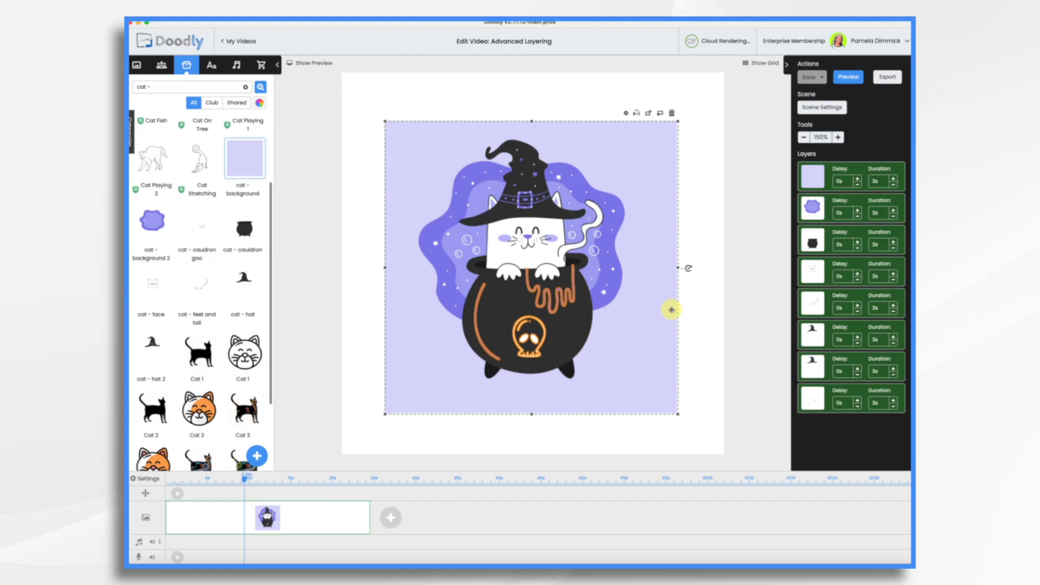
left_click(628, 112)
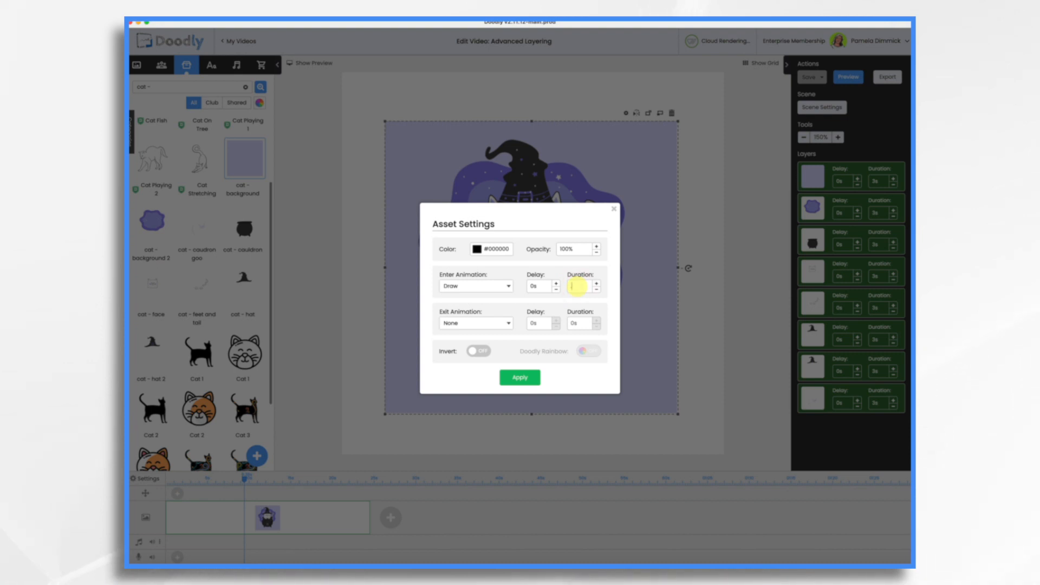
left_click(528, 374)
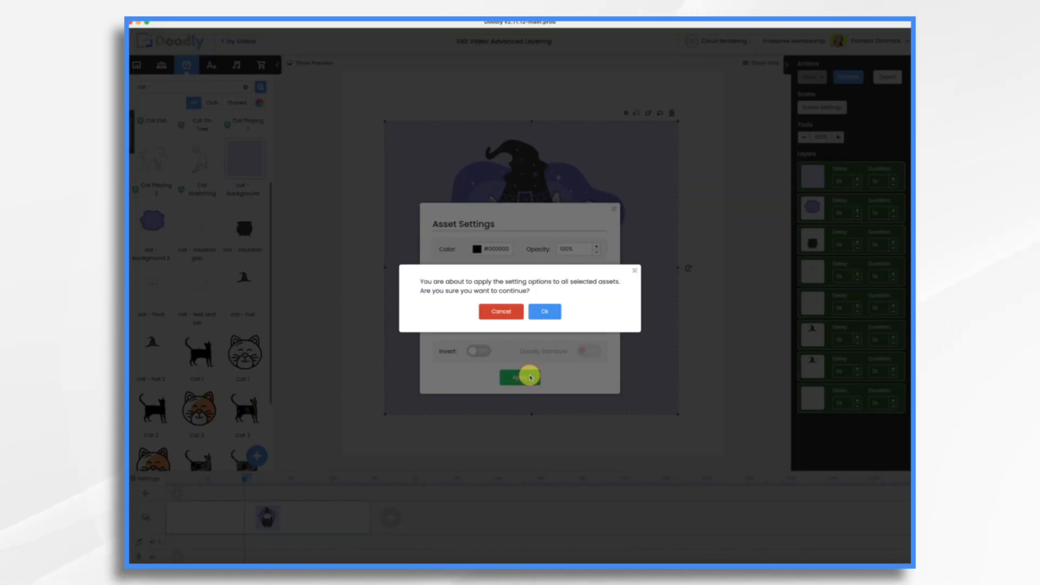
left_click(545, 313)
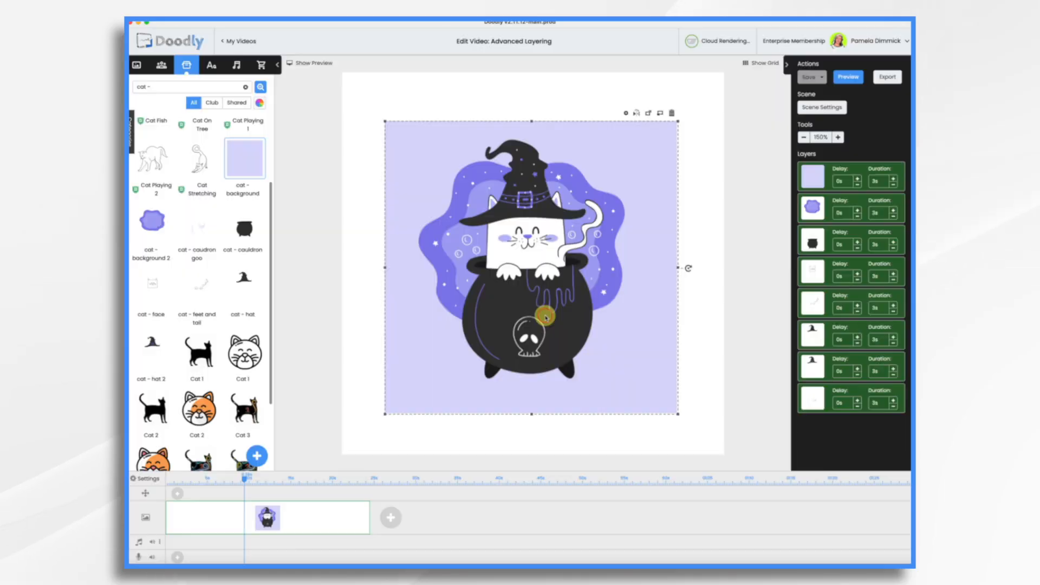
left_click(849, 78)
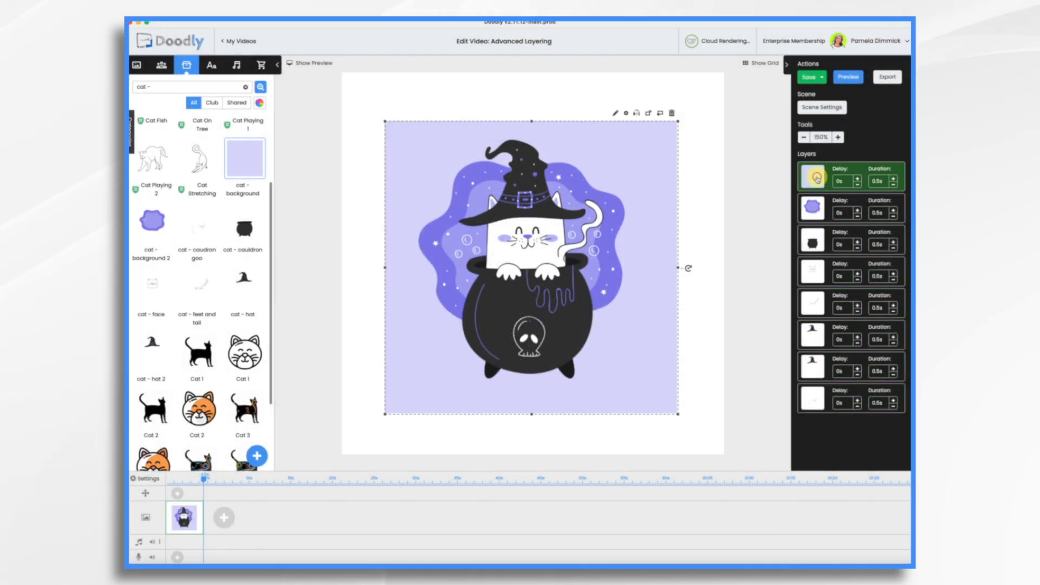
Change the reveal mode of the "cat - background" asset to Fade and save the asset.
left_click(617, 114)
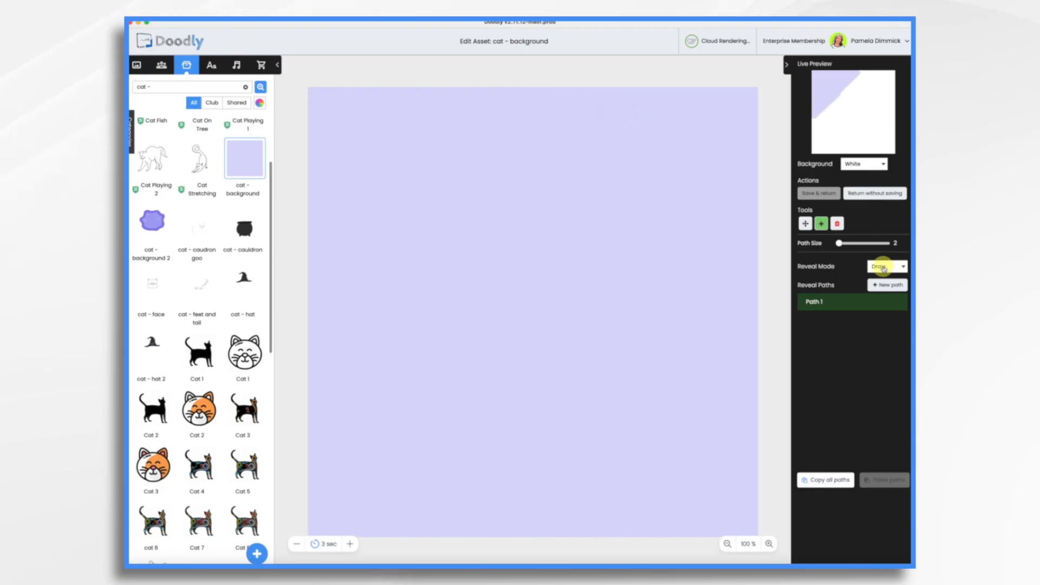
left_click(885, 267)
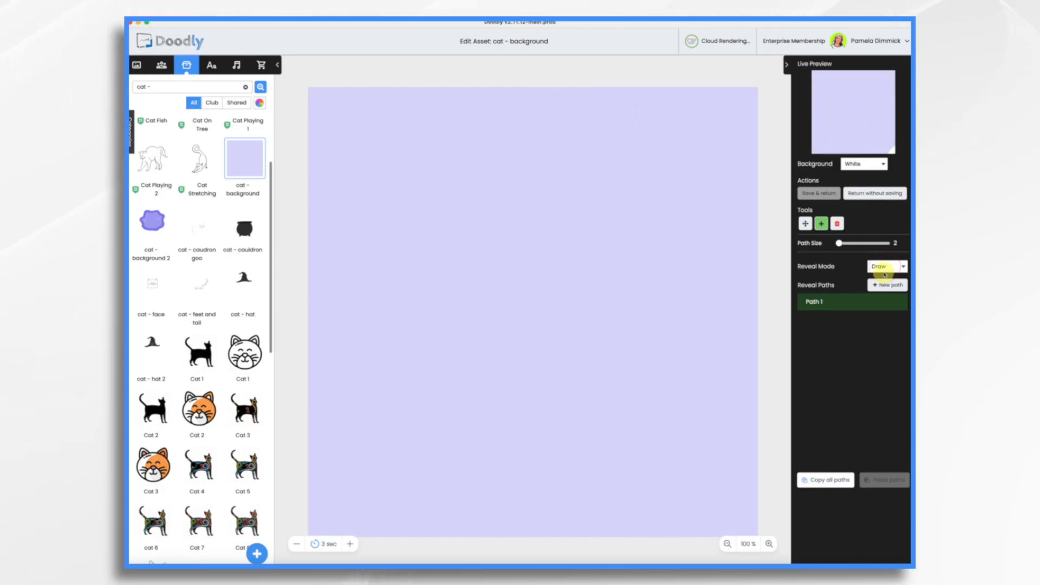
left_click(883, 279)
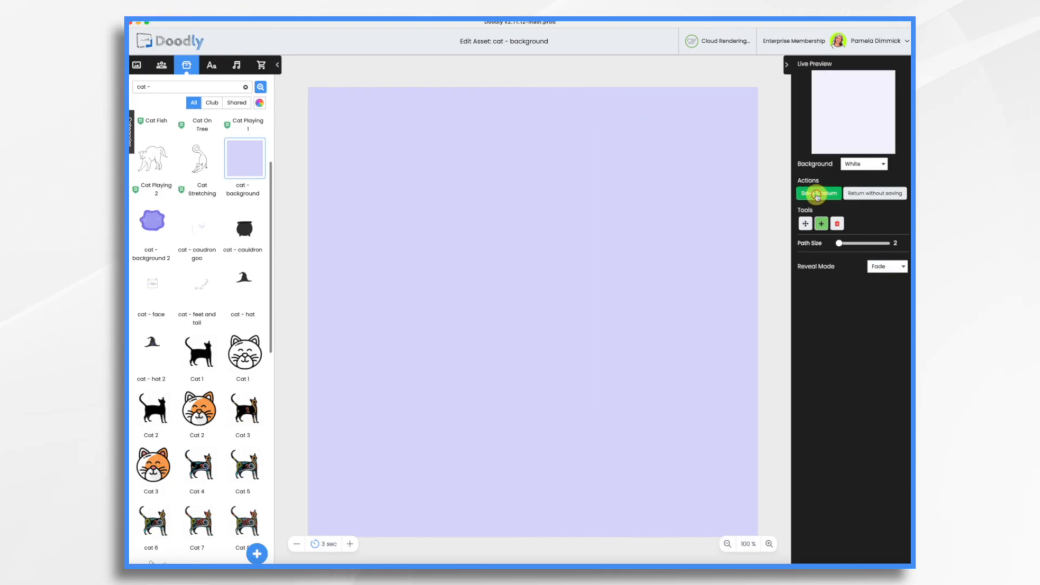
left_click(817, 194)
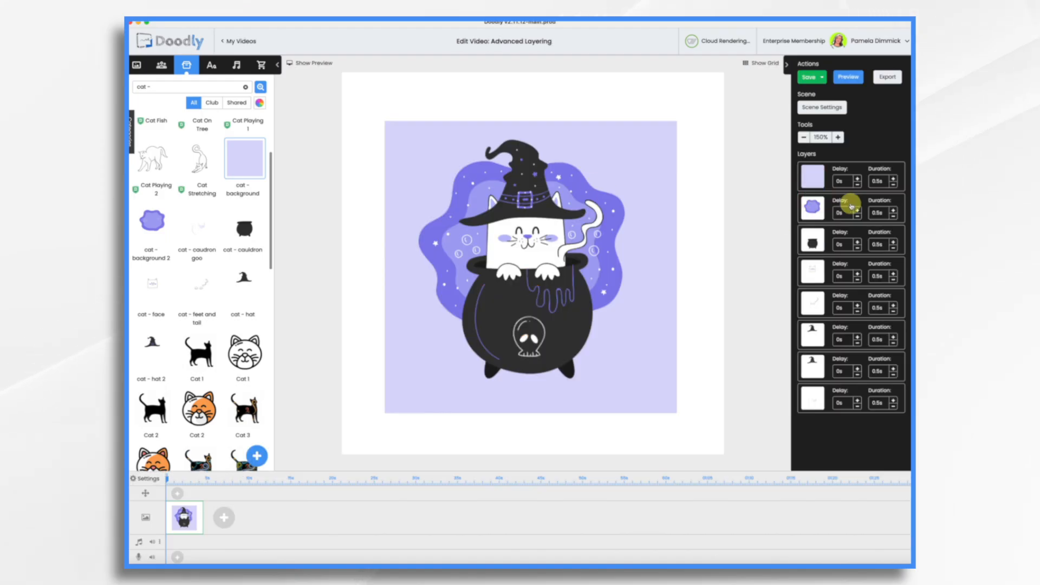
Open the "cat - background 2" asset for reveal editing and save it back to the scene.
left_click(817, 210)
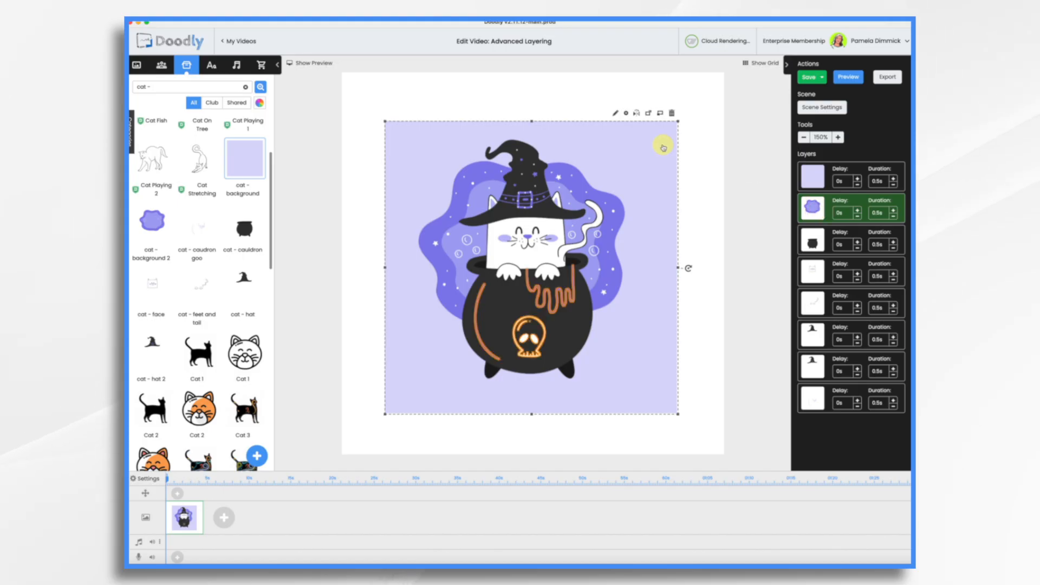
left_click(617, 114)
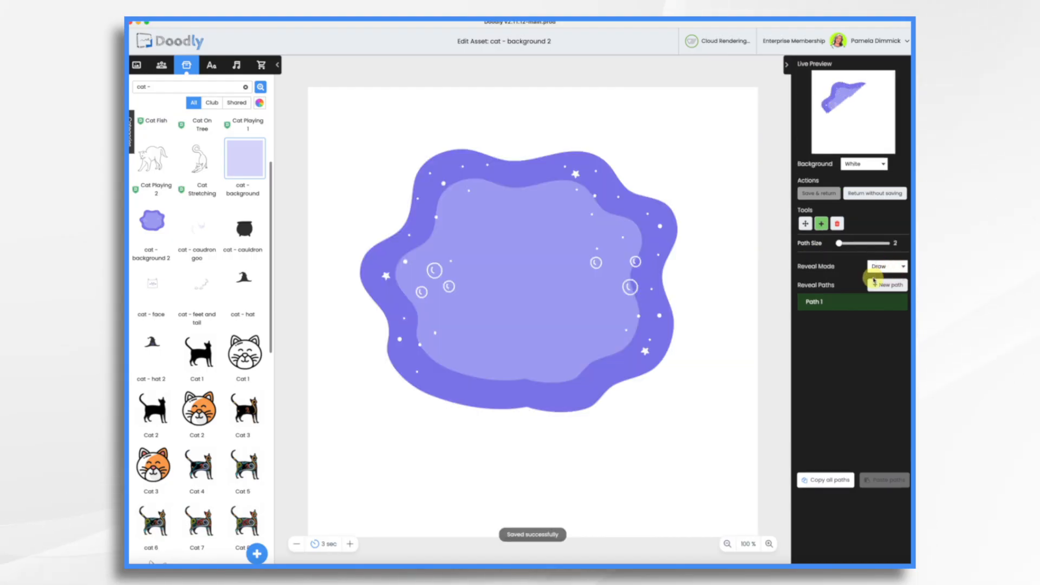
left_click(818, 193)
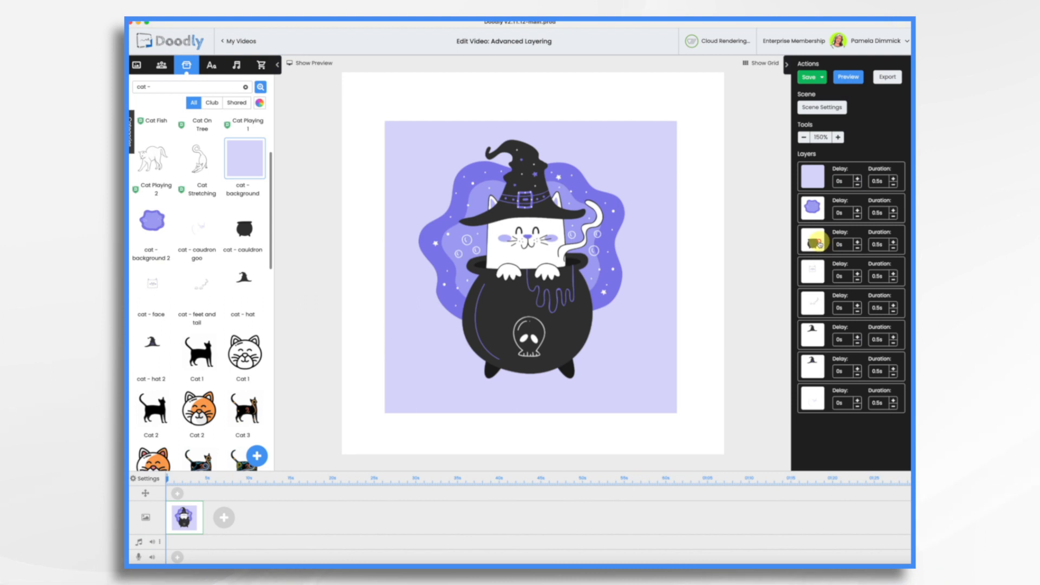
Start a reveal path along the upper edge of the "cat - cauldron" asset's rim and set the path size to 30.
left_click(820, 245)
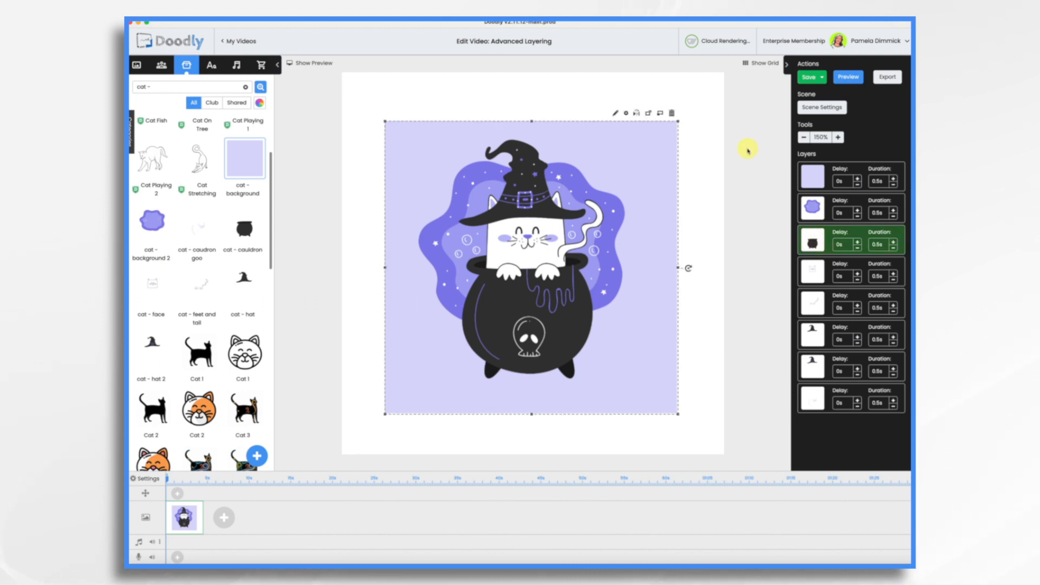
left_click(616, 113)
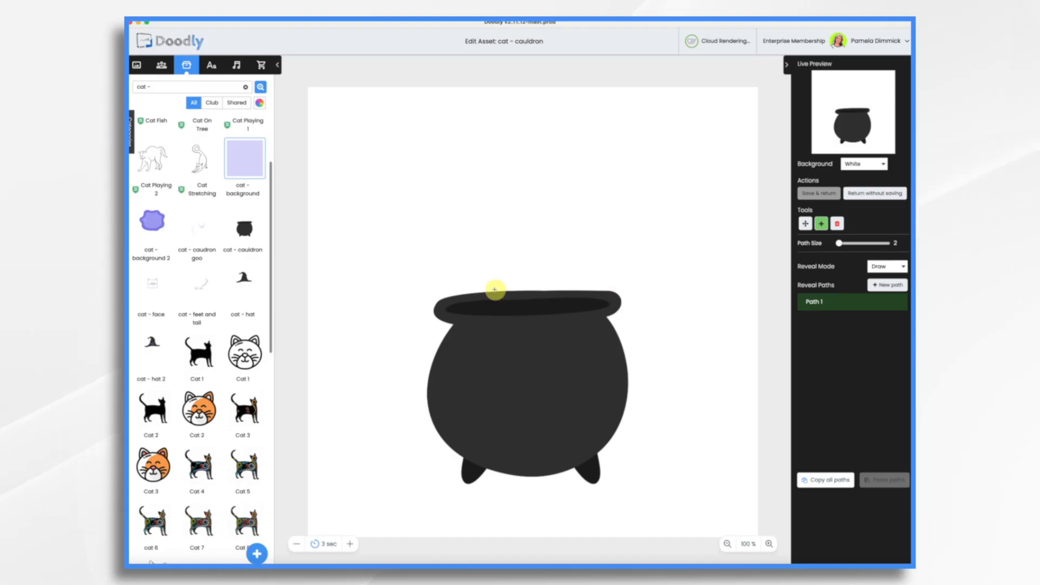
left_click(453, 299)
left_click(474, 297)
left_click(518, 293)
left_click(569, 293)
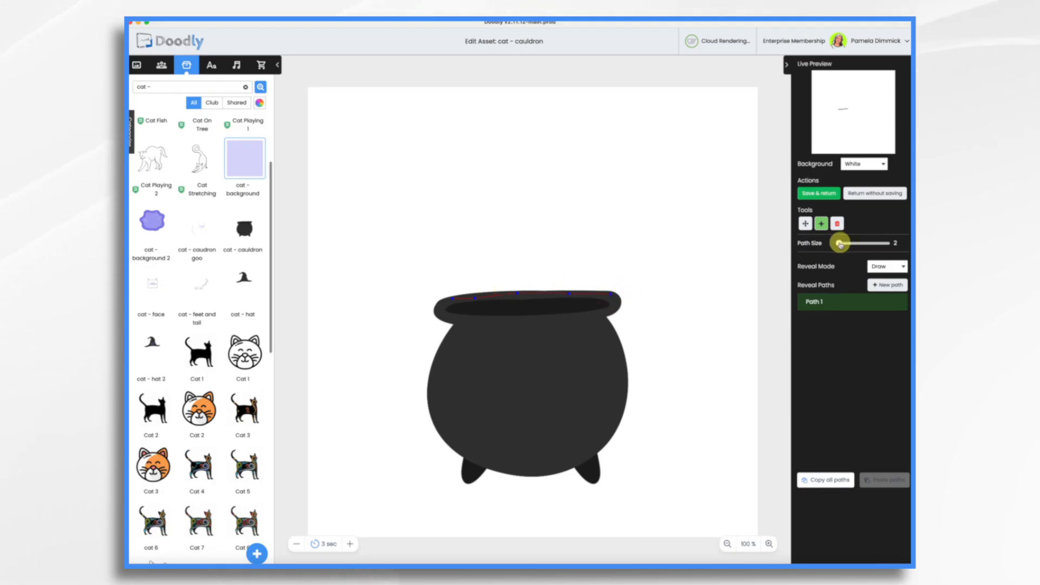
left_click_drag(839, 243, 843, 244)
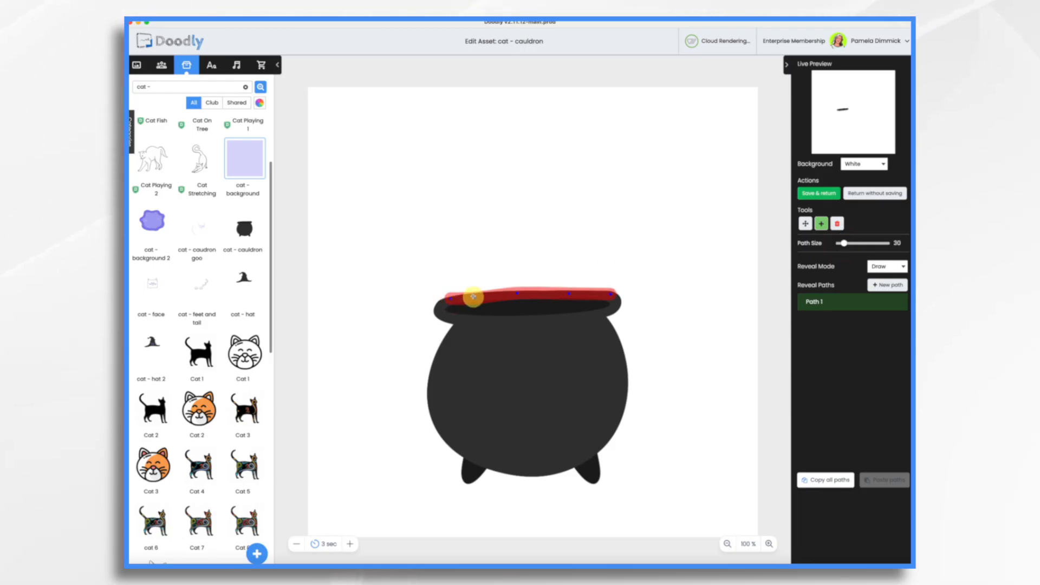
Align the rim path's points with the cauldron edge and continue the path all the way around the rim.
left_click_drag(475, 299, 478, 295)
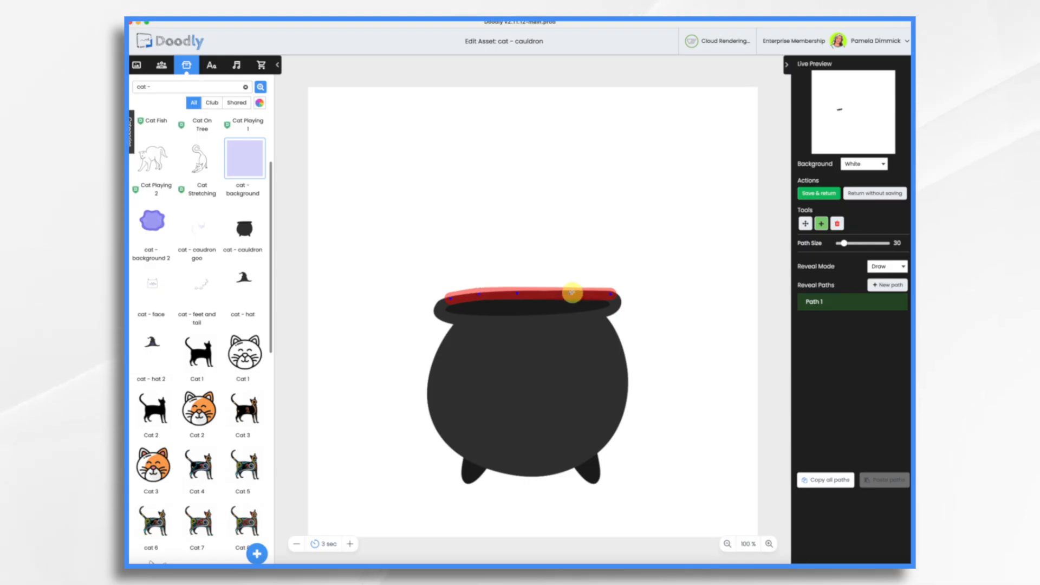
left_click_drag(570, 294, 573, 290)
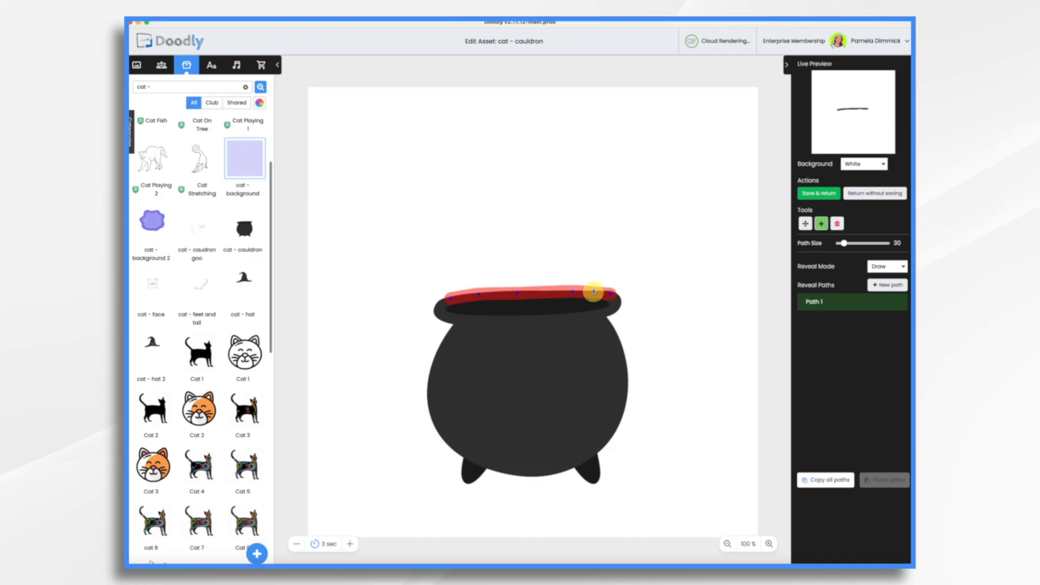
left_click(616, 304)
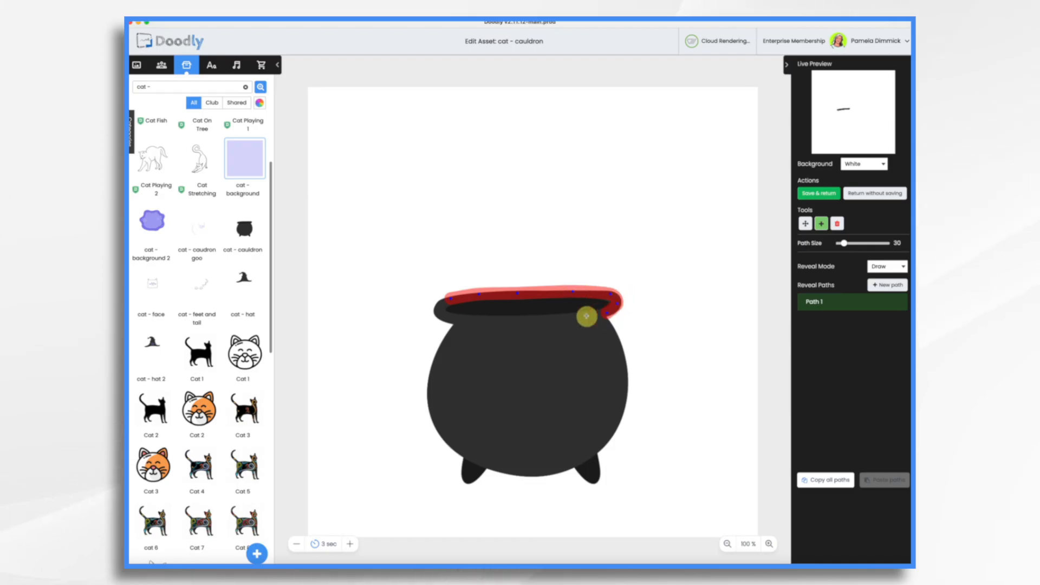
mouse_move(558, 320)
left_mouse_down()
mouse_move(457, 318)
mouse_move(441, 309)
mouse_move(451, 297)
mouse_move(437, 309)
left_mouse_up()
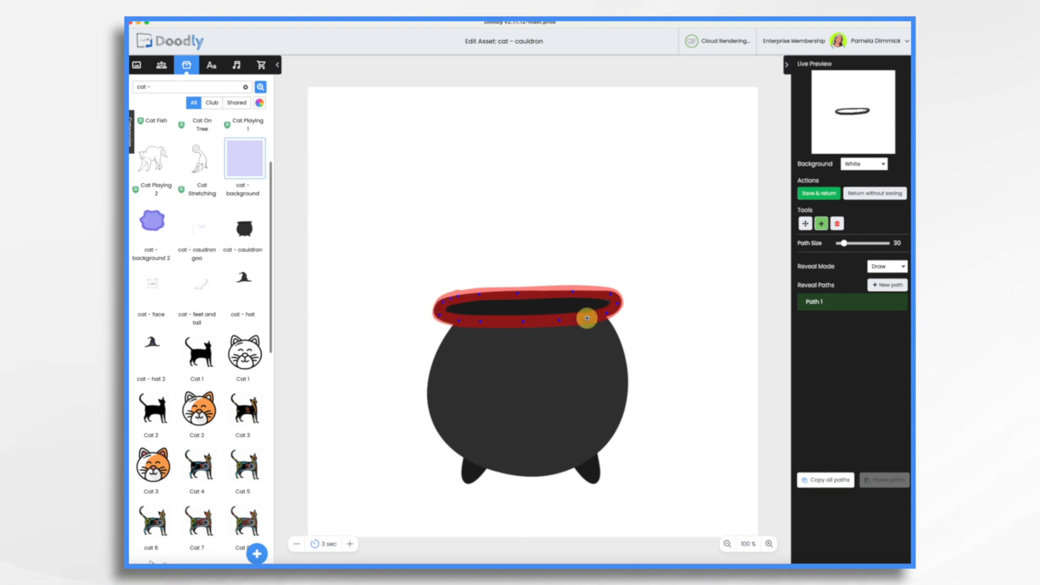
Add a second reveal path down the right side of the cauldron body to its base, with a path size of 44.
left_click(898, 288)
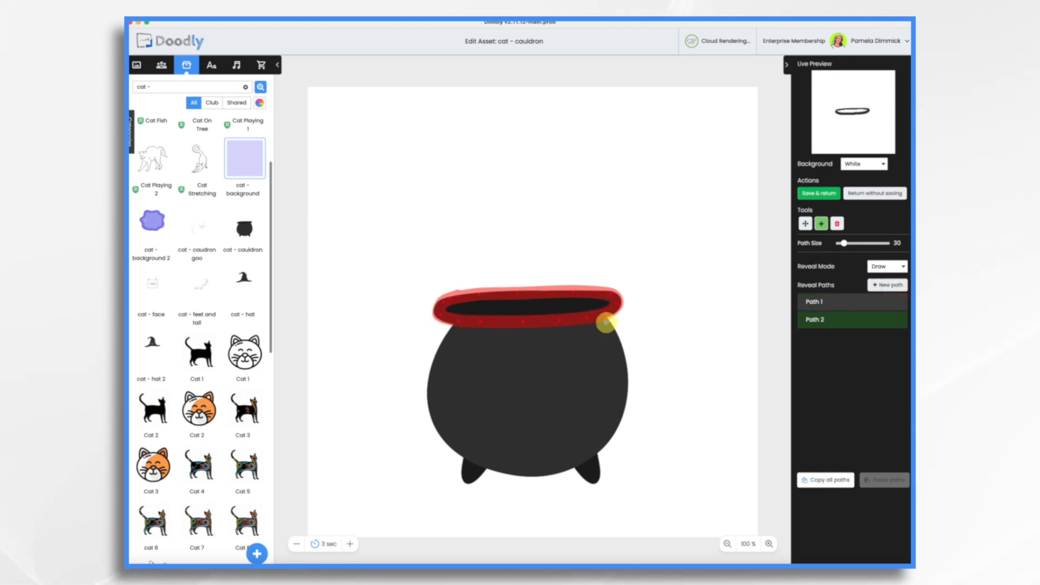
mouse_move(604, 319)
left_mouse_down()
mouse_move(619, 353)
mouse_move(610, 427)
mouse_move(558, 468)
mouse_move(518, 469)
left_mouse_up()
left_click_drag(843, 243, 846, 245)
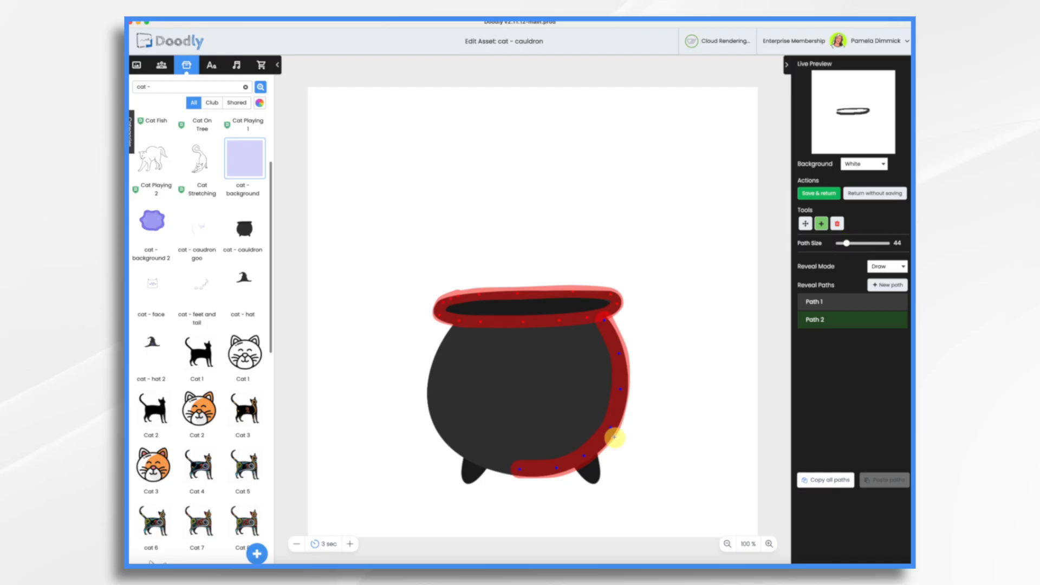
left_click_drag(557, 469, 551, 465)
left_click_drag(584, 456, 579, 455)
Cover the rest of the cauldron body, its feet and the rim opening with reveal paths and save the asset.
left_click(487, 461)
mouse_move(487, 461)
left_mouse_down()
mouse_move(449, 430)
mouse_move(435, 372)
mouse_move(451, 340)
mouse_move(595, 328)
mouse_move(610, 376)
mouse_move(598, 411)
mouse_move(555, 449)
mouse_move(511, 452)
mouse_move(451, 414)
mouse_move(446, 378)
mouse_move(461, 348)
mouse_move(577, 345)
mouse_move(593, 362)
mouse_move(585, 344)
mouse_move(584, 411)
mouse_move(469, 417)
mouse_move(472, 362)
mouse_move(586, 357)
mouse_move(514, 423)
mouse_move(551, 369)
mouse_move(501, 406)
mouse_move(529, 397)
left_mouse_up()
mouse_move(465, 483)
left_mouse_down()
mouse_move(476, 464)
mouse_move(594, 476)
left_mouse_up()
left_click_drag(542, 299, 608, 300)
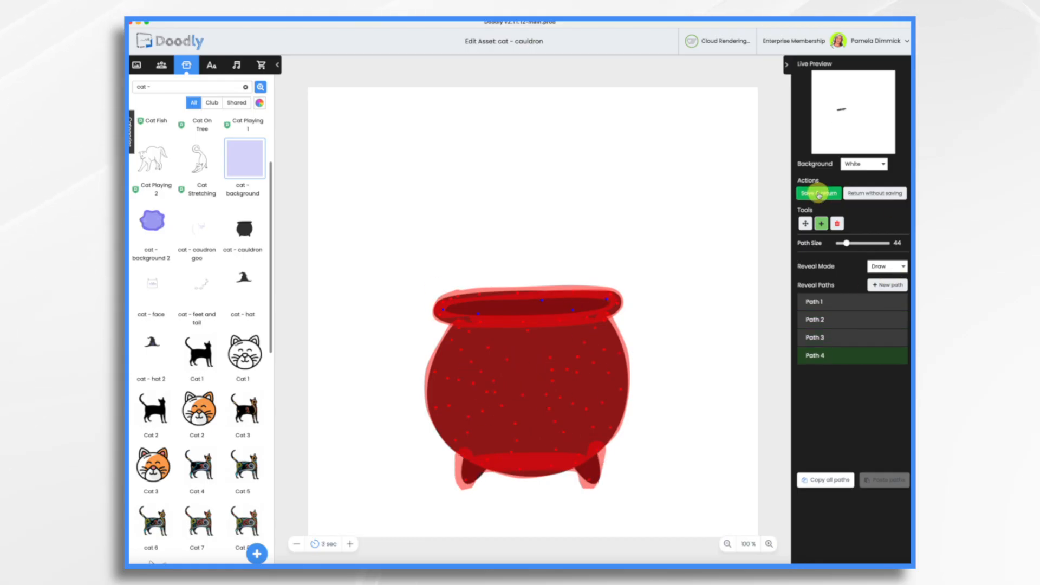
left_click(819, 194)
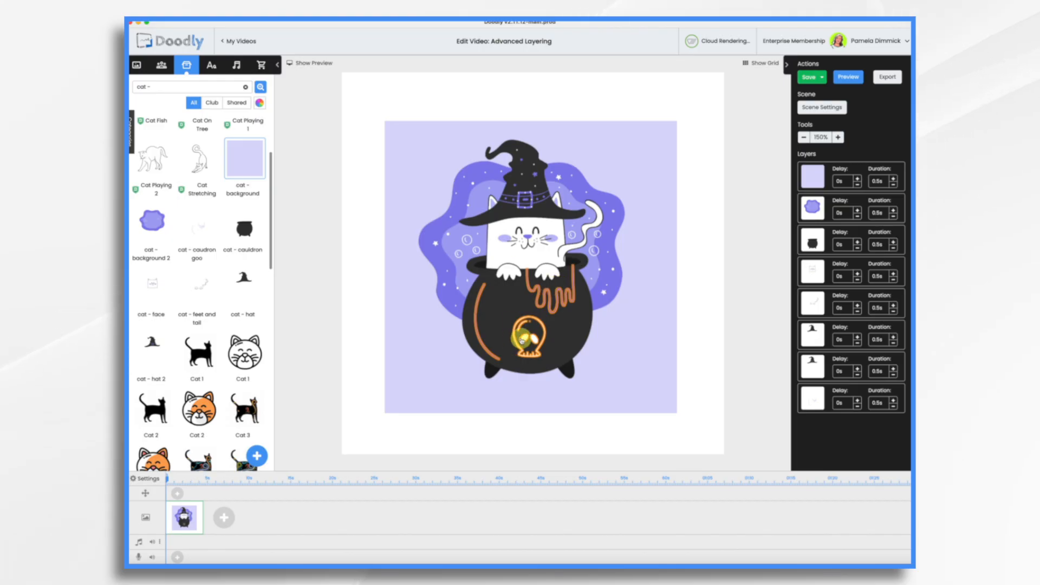
Move the cauldron goo layer directly after the cauldron layer and trace its highlight curve and drips with two size 35 reveal paths.
left_click(821, 401)
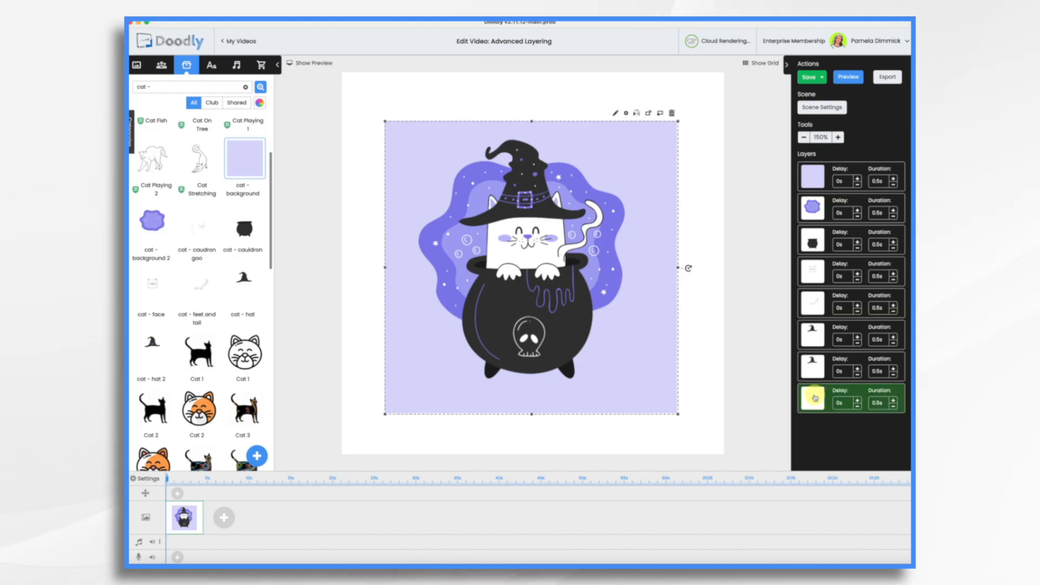
left_click_drag(809, 402, 811, 273)
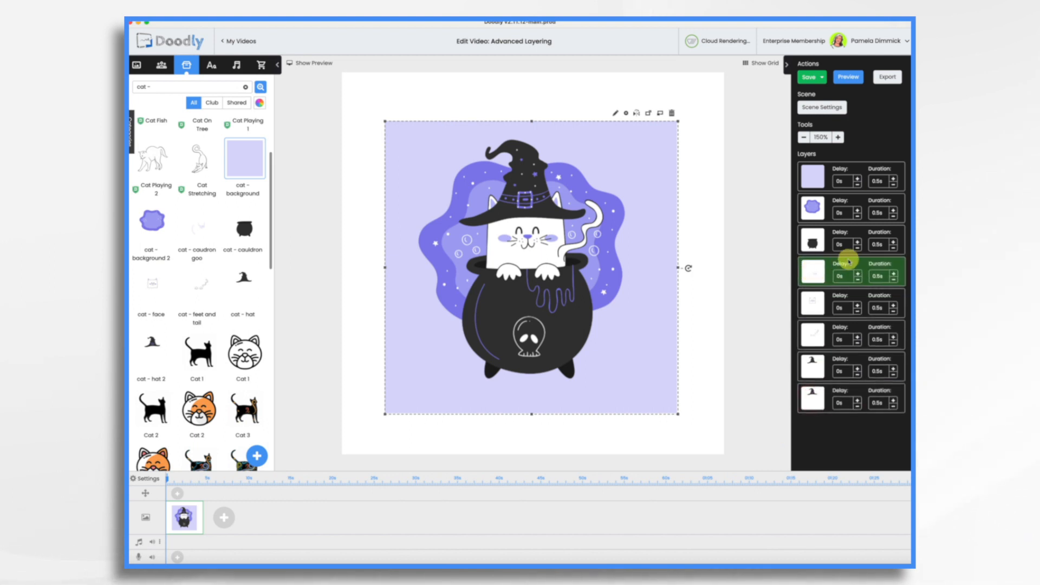
left_click(617, 112)
mouse_move(528, 310)
left_mouse_down()
mouse_move(527, 340)
mouse_move(542, 342)
mouse_move(546, 373)
mouse_move(564, 351)
mouse_move(564, 381)
left_mouse_up()
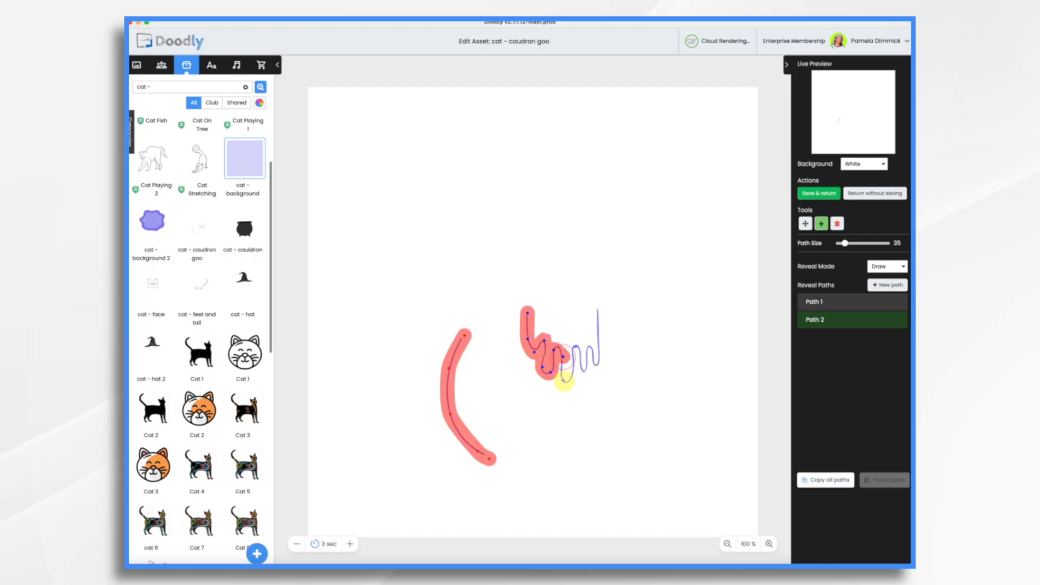
left_click_drag(573, 344, 581, 369)
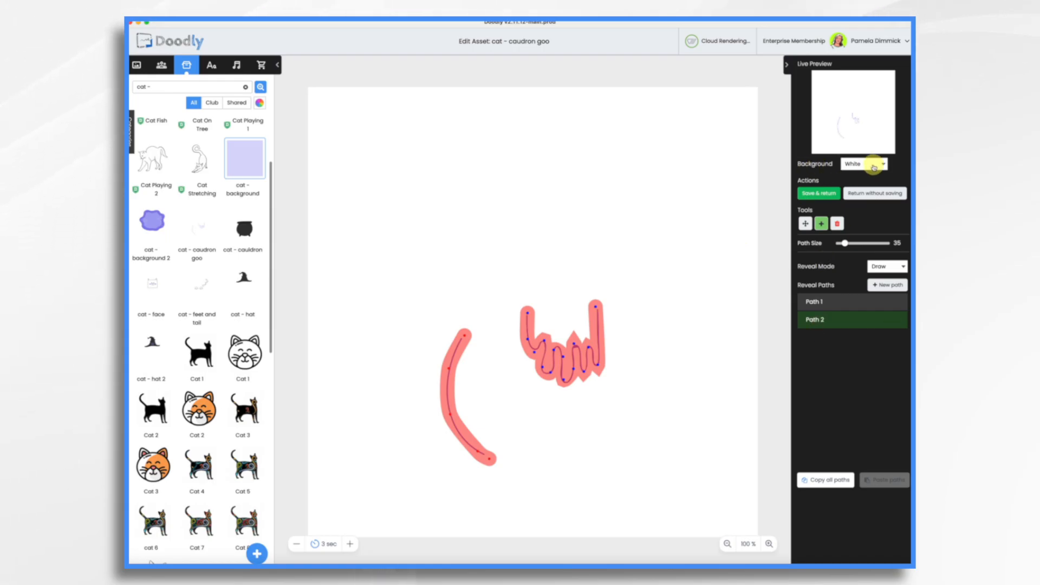
left_click(862, 165)
left_click(856, 171)
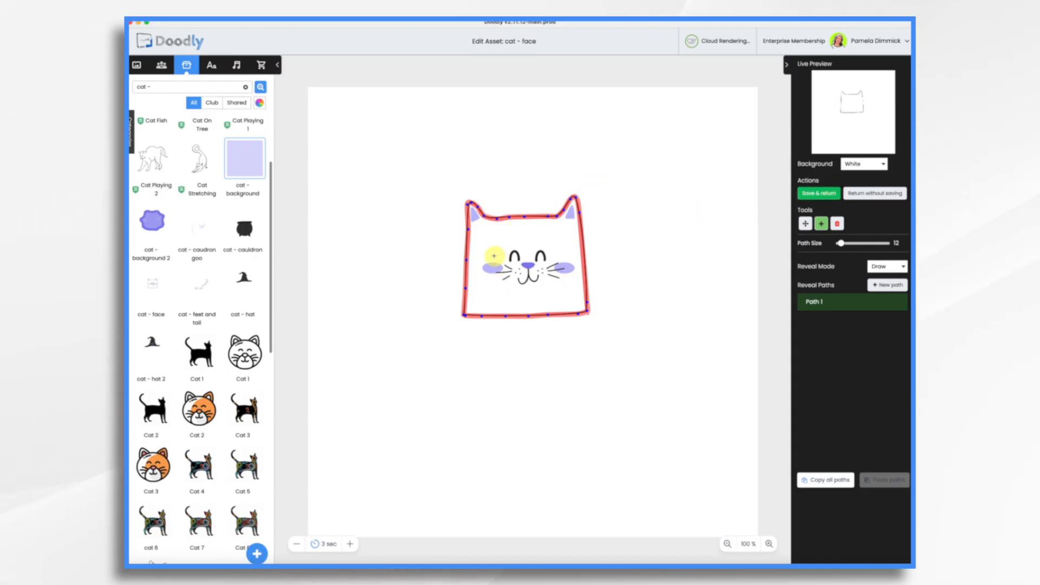
Save the size 12 outline path of "cat - face" and the reveal paths over the stars and band of "cat - hat 2".
left_click(835, 194)
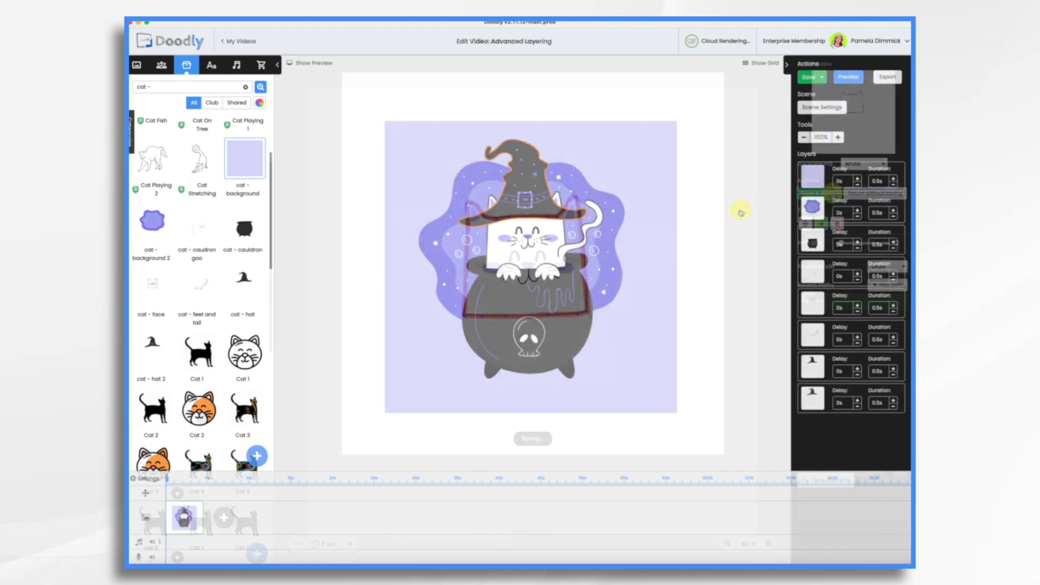
left_click(816, 403)
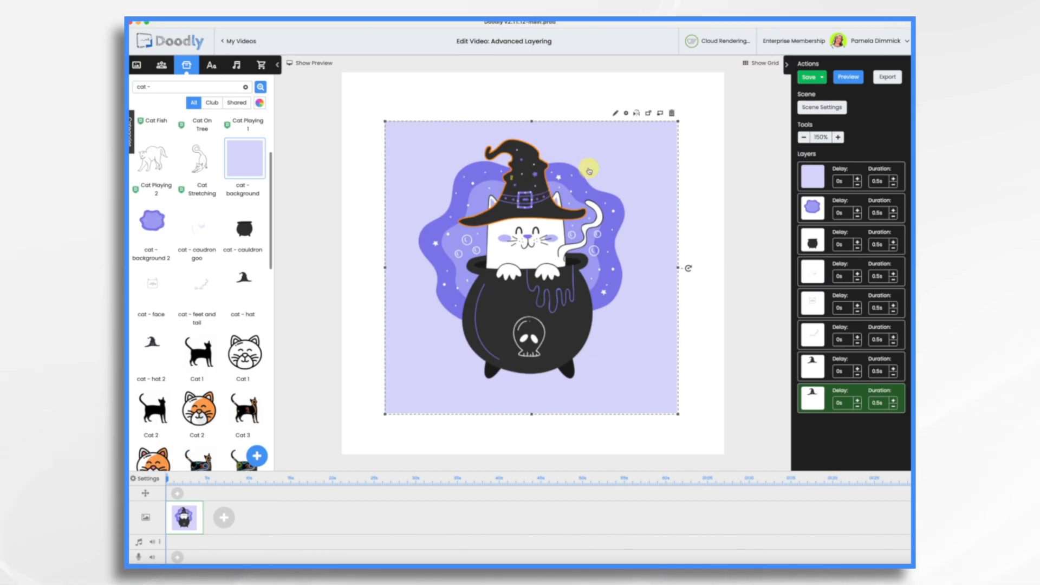
left_click(616, 113)
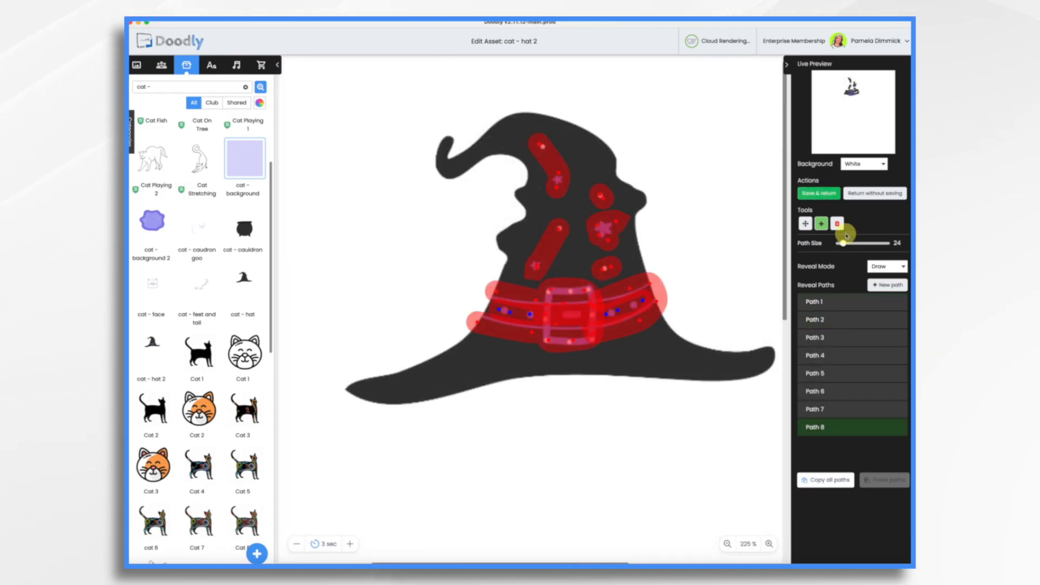
left_click(829, 195)
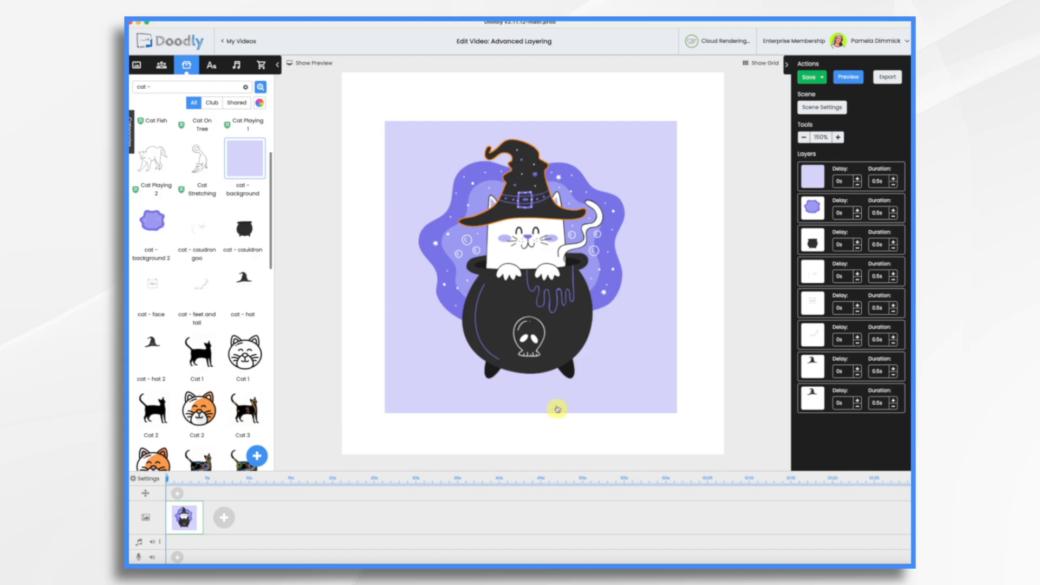
Preview the scene and set the cauldron layer's duration to 2 s.
left_click(858, 81)
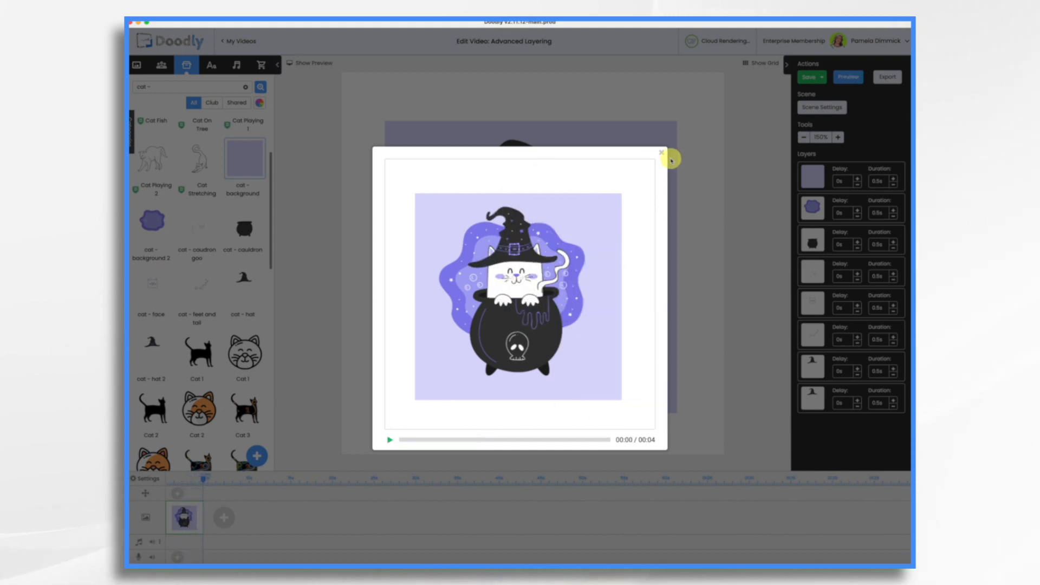
left_click(661, 154)
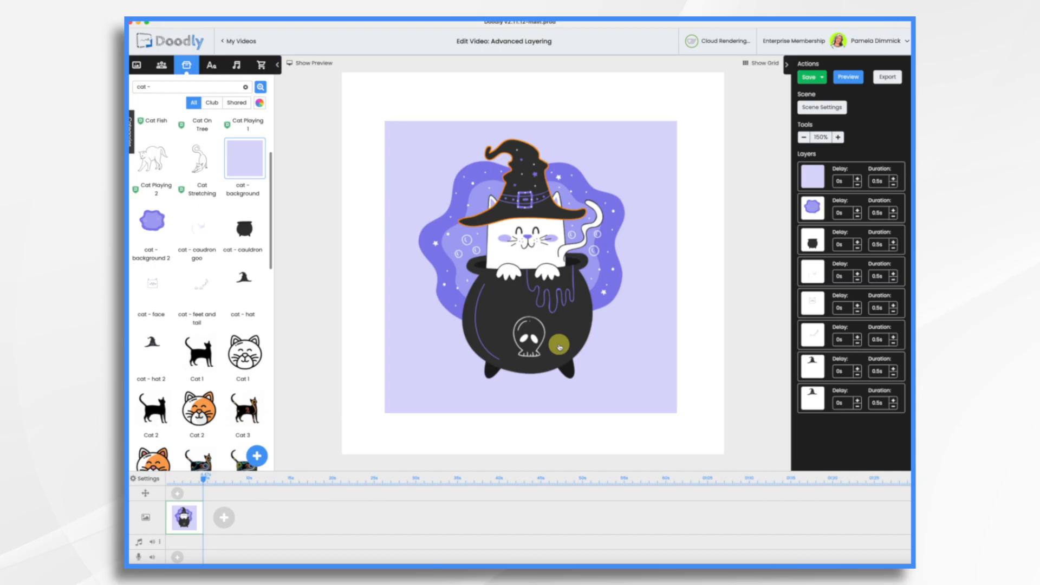
left_click(894, 241)
left_click(893, 242)
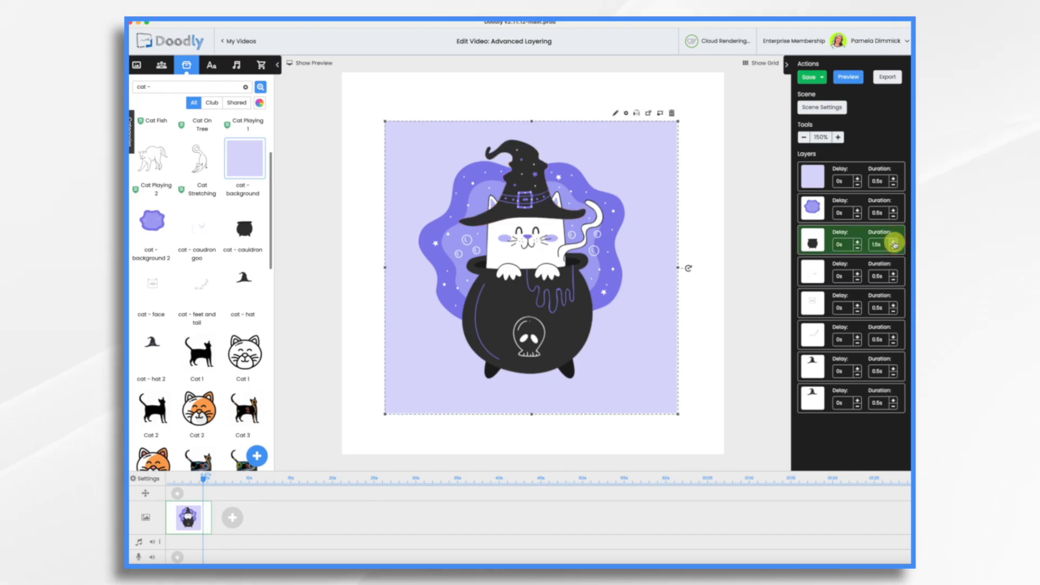
left_click(894, 243)
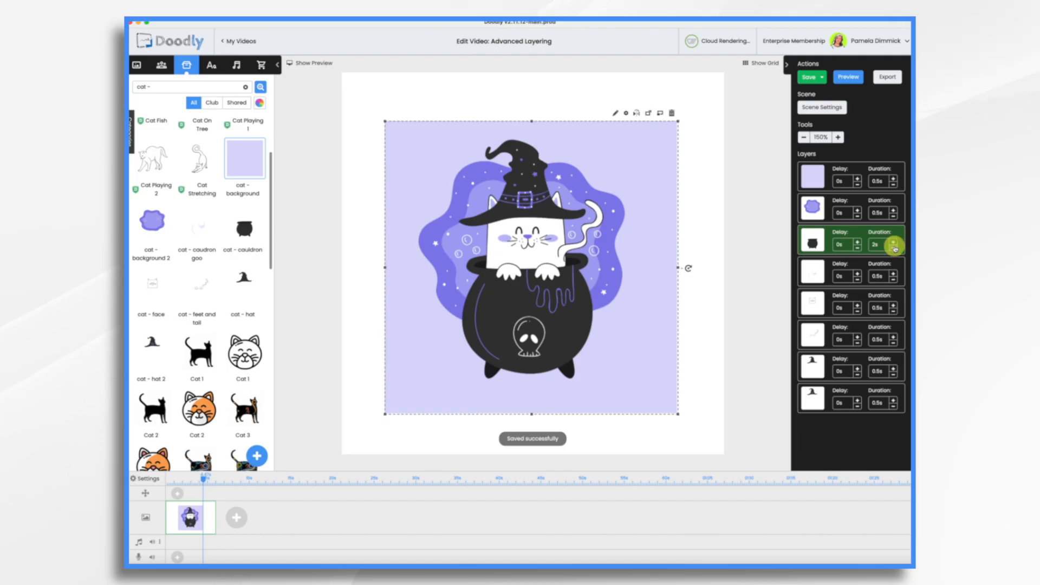
Set the duration of the cauldron goo, face, and feet and tail layers to 1.5 s each.
left_click(893, 274)
left_click(894, 273)
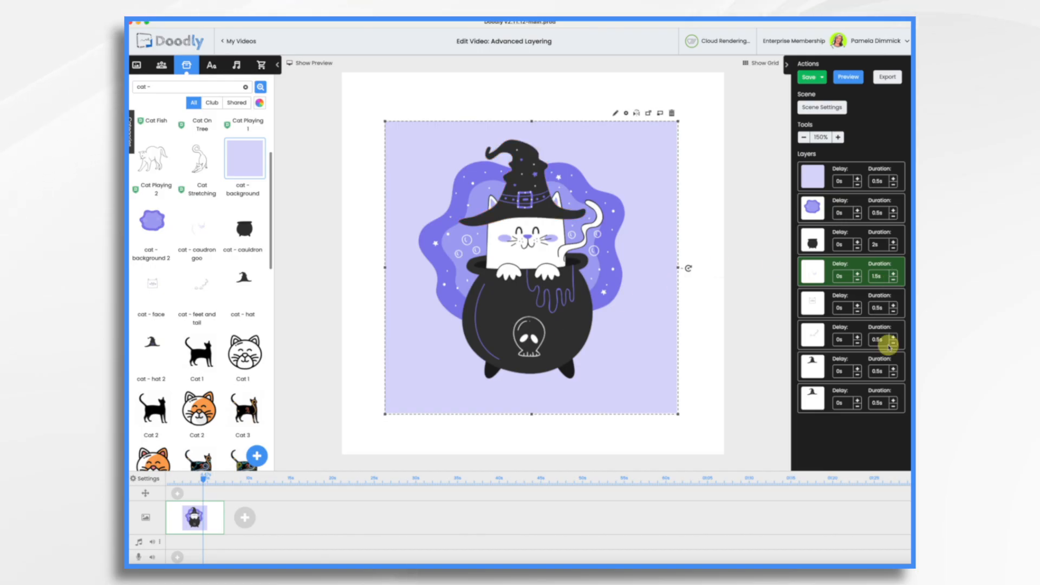
left_click(894, 306)
left_click(894, 306)
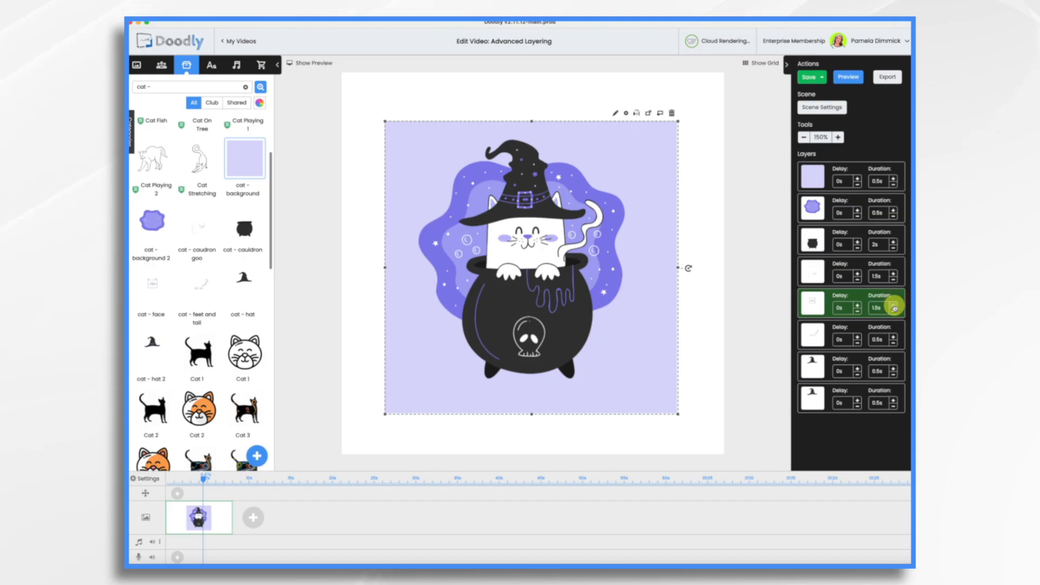
left_click(894, 338)
left_click(894, 338)
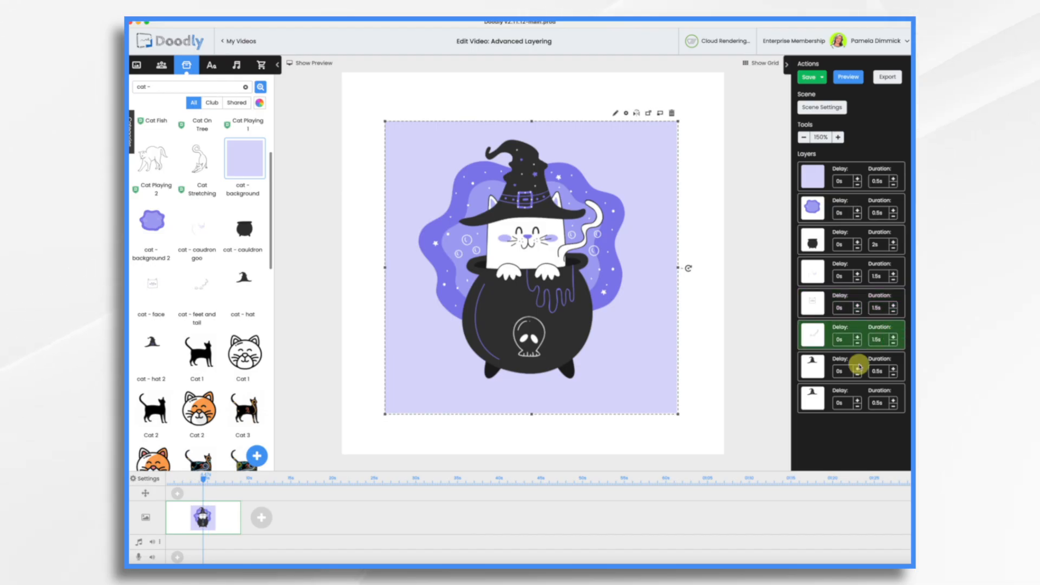
Set the first hat layer's duration to 2 s and the second hat layer's duration to 1 s.
left_click(894, 371)
left_click(894, 370)
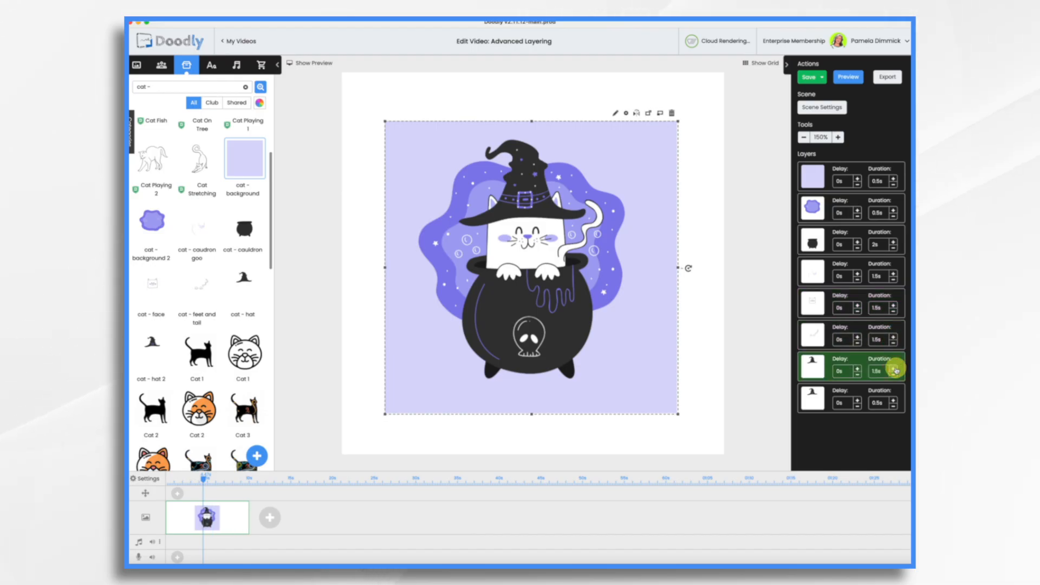
left_click(895, 368)
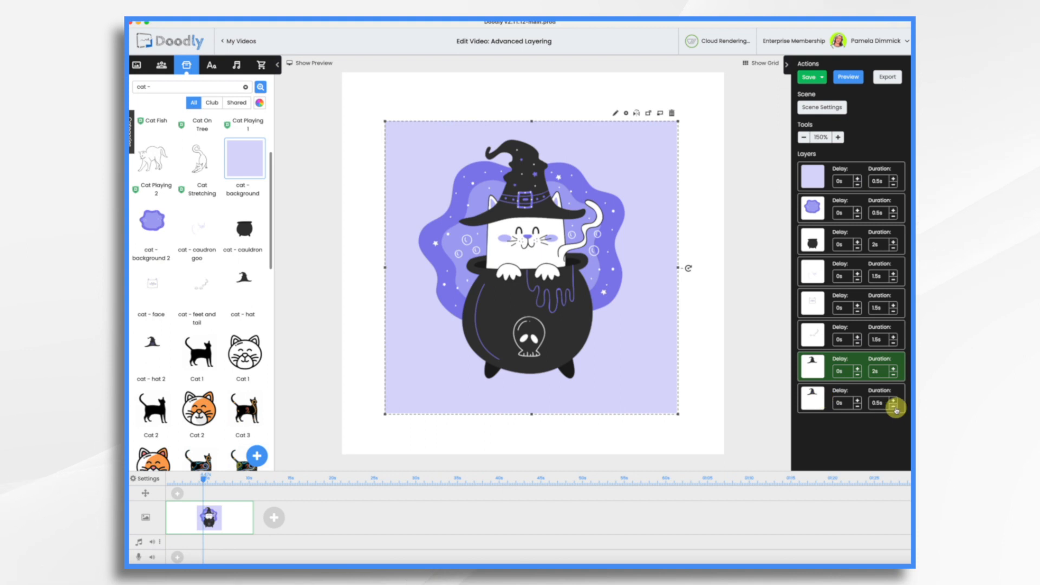
left_click(894, 400)
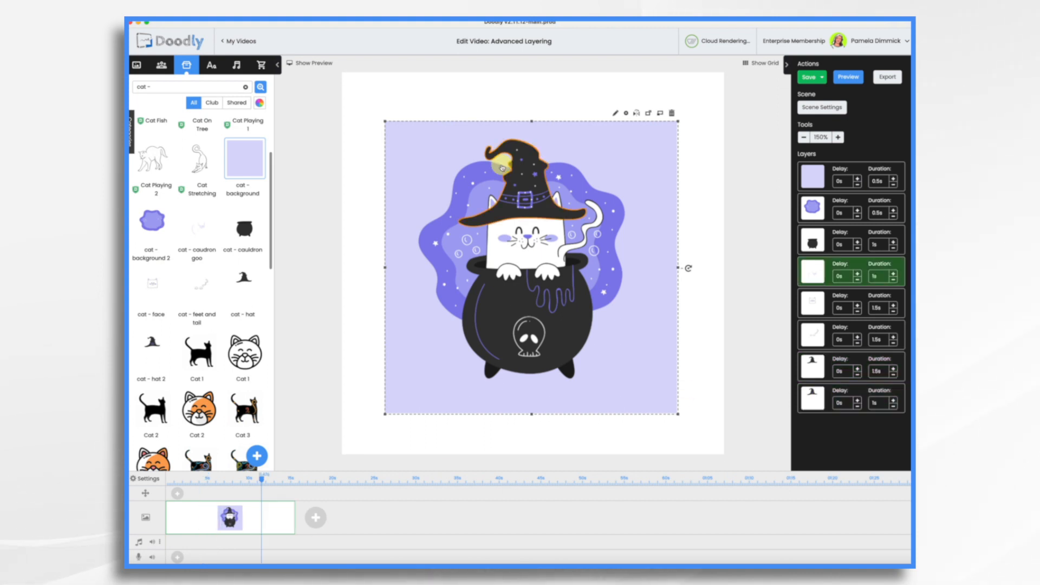
Add a text element in the Creepster-Regular font below the cat illustration.
left_click(213, 66)
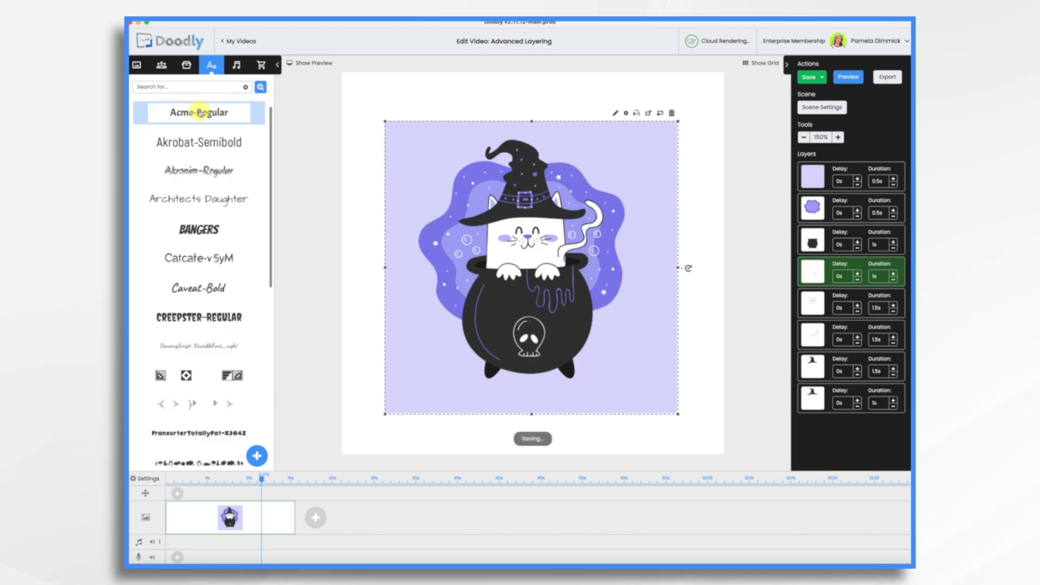
left_click_drag(205, 323, 604, 429)
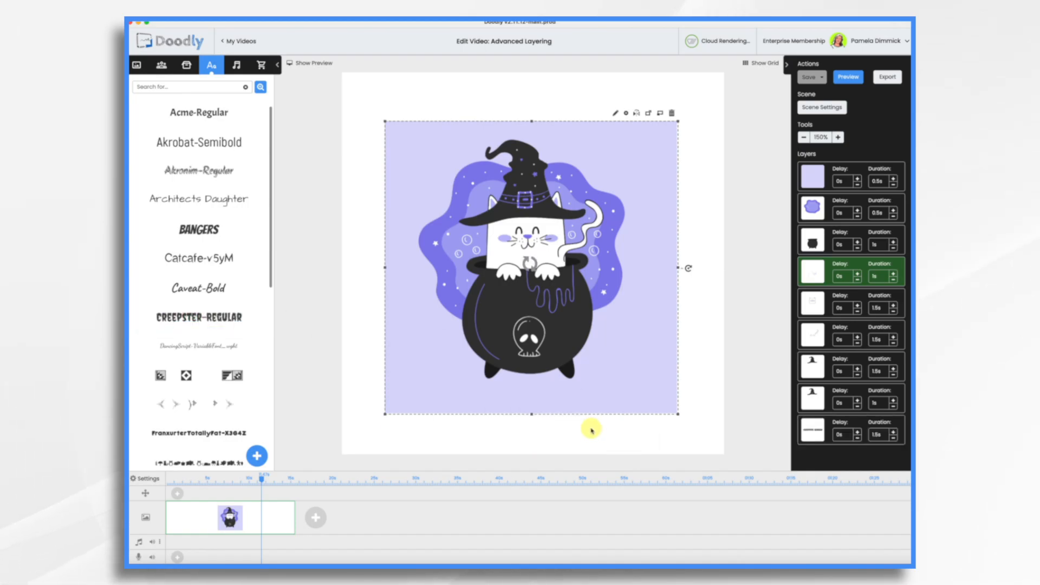
left_click(535, 433)
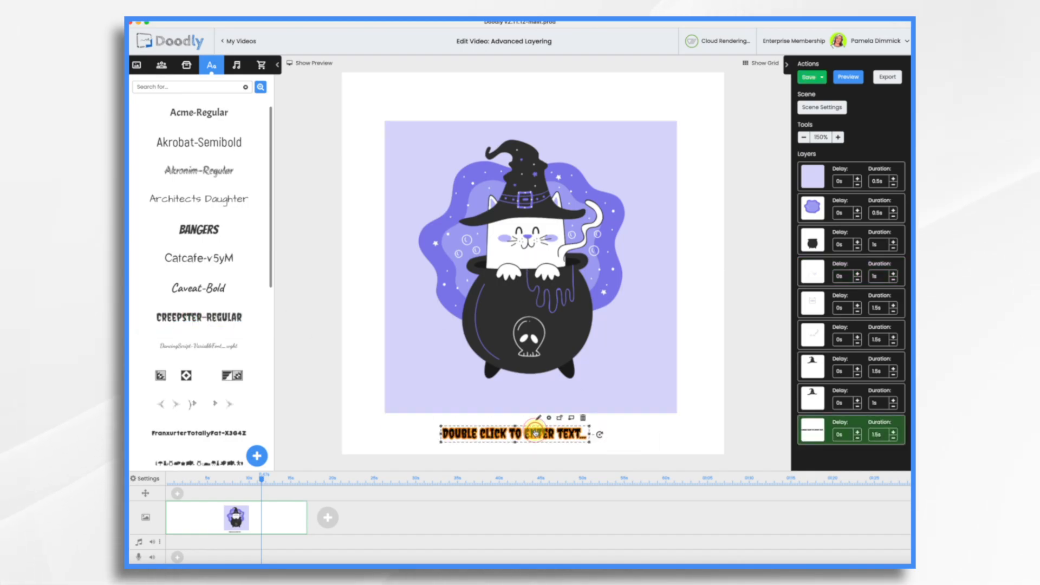
Replace the placeholder text with "You're Invited!" and preview the video.
double_click(535, 433)
triple_click(544, 253)
type("You're Invit")
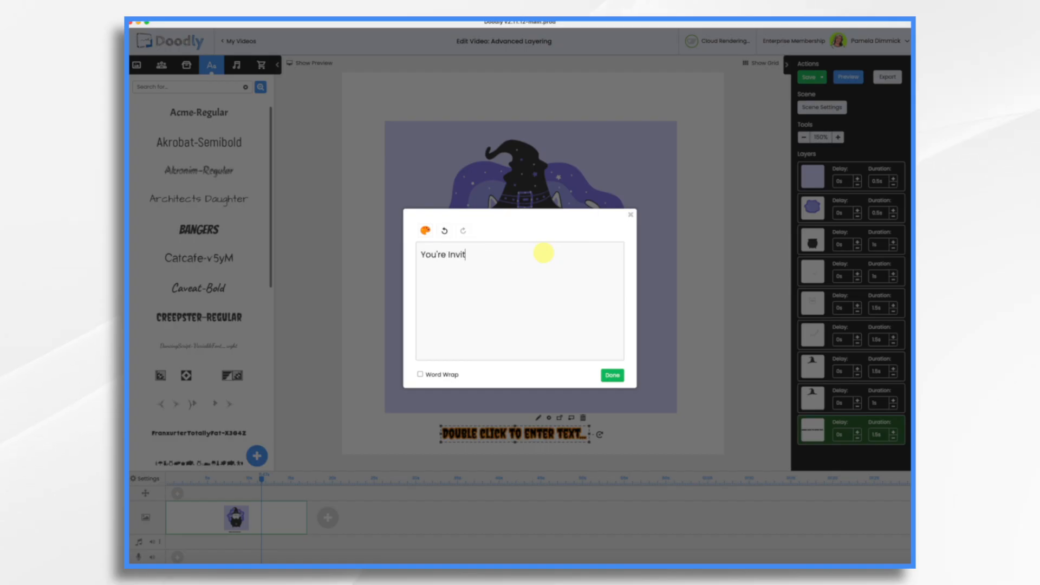
type("ed!")
left_click(612, 375)
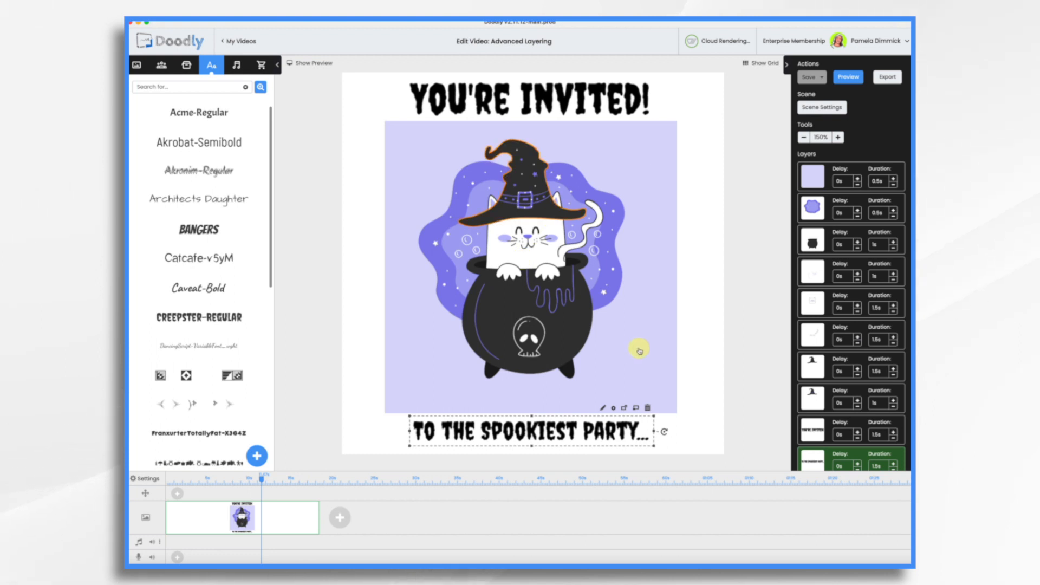
left_click(850, 77)
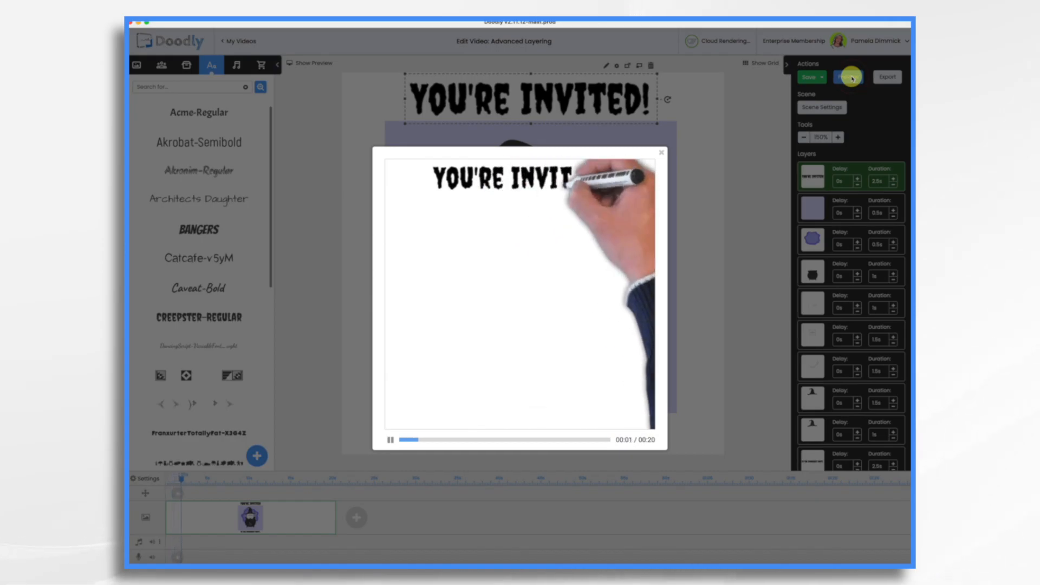